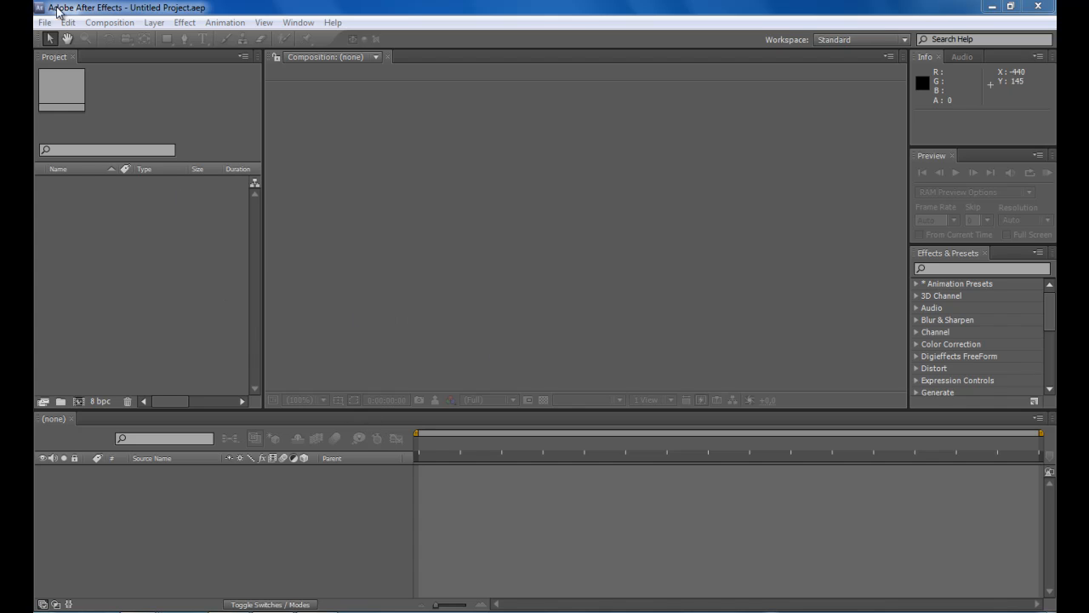
Create a new composition named Comp 1 using the HDV/HDTV 720 25 preset
click(107, 23)
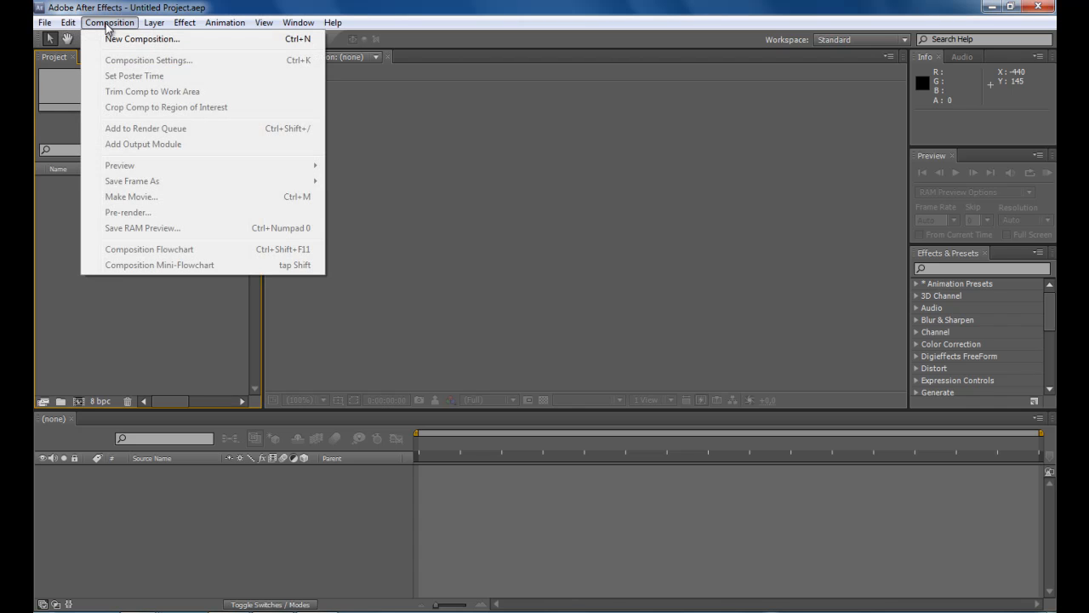
click(122, 40)
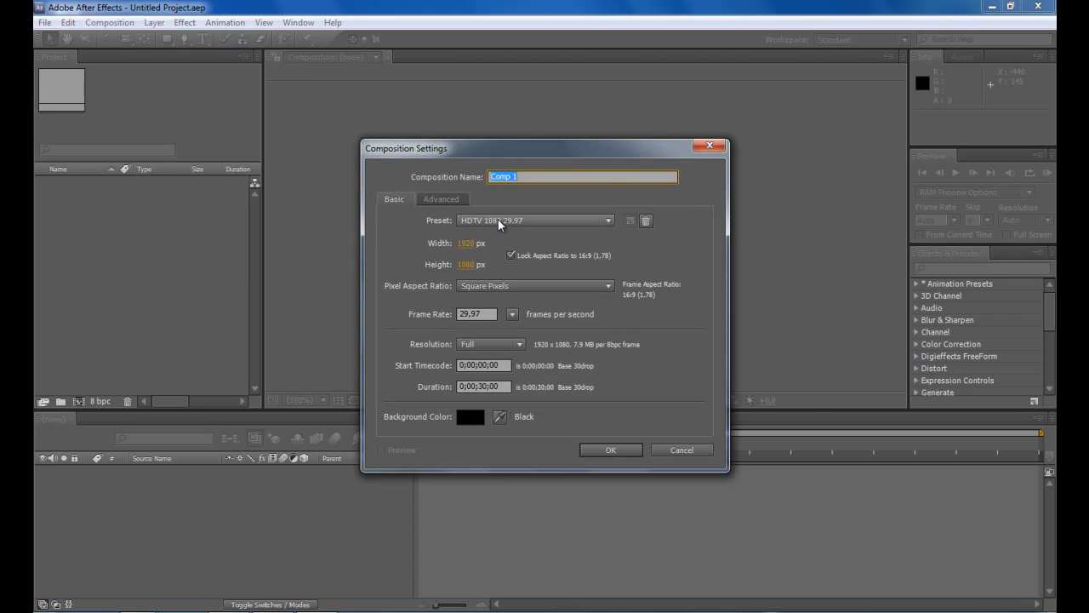
click(499, 223)
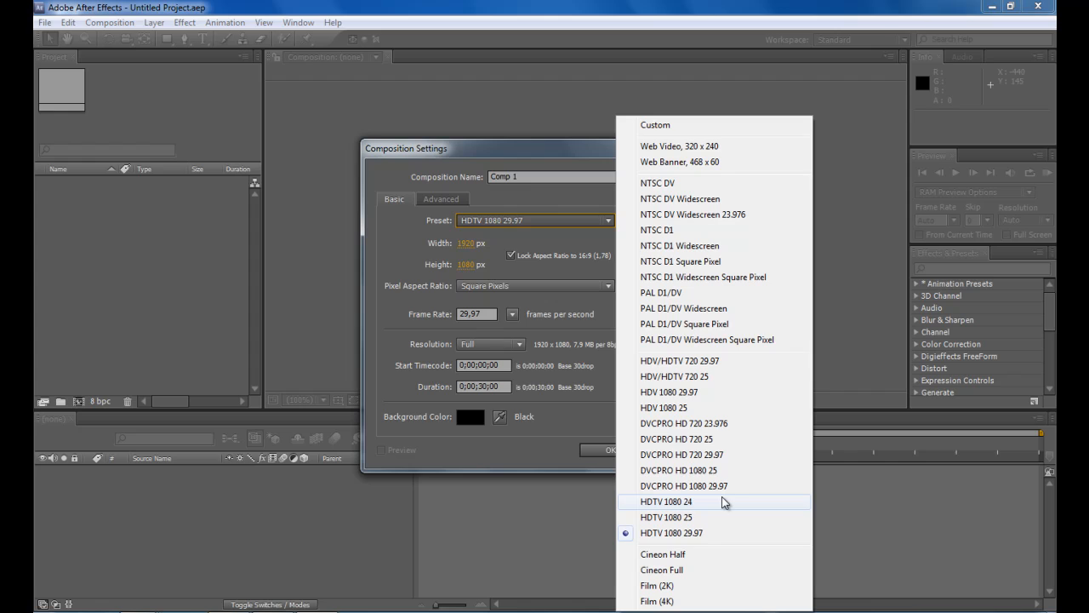
click(681, 439)
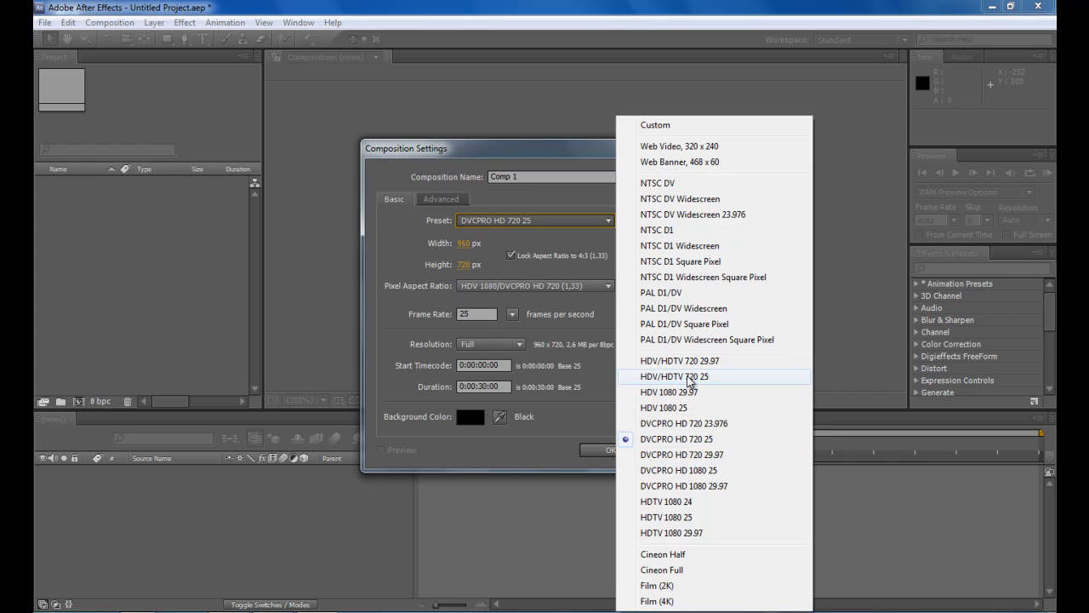
click(689, 378)
click(612, 449)
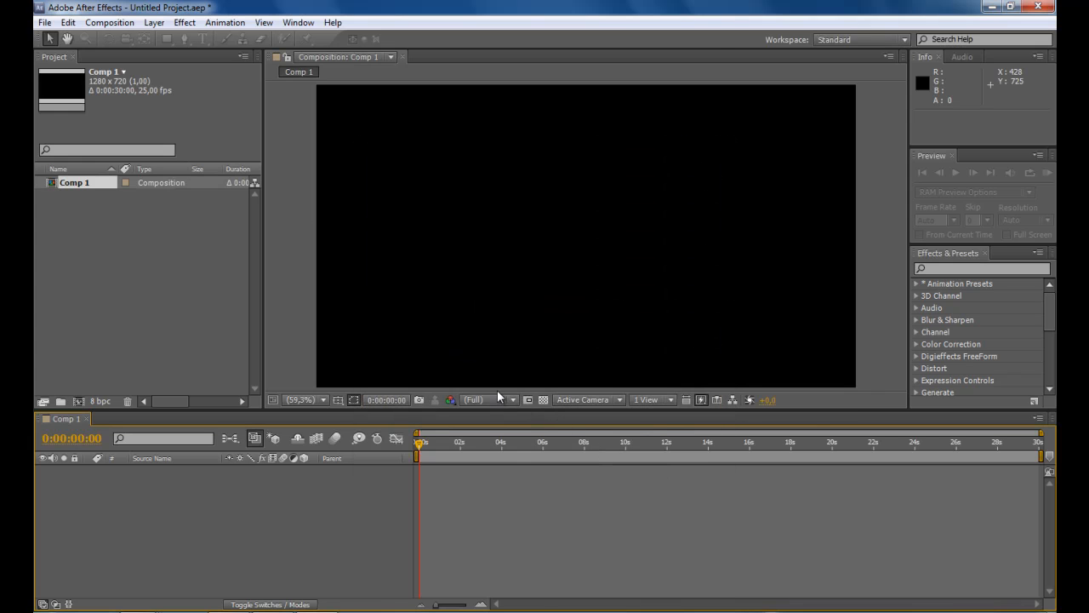
Import the Quad_01.mov and Quad_02.mov clips from the Chapter 02 folder as footage
double_click(93, 213)
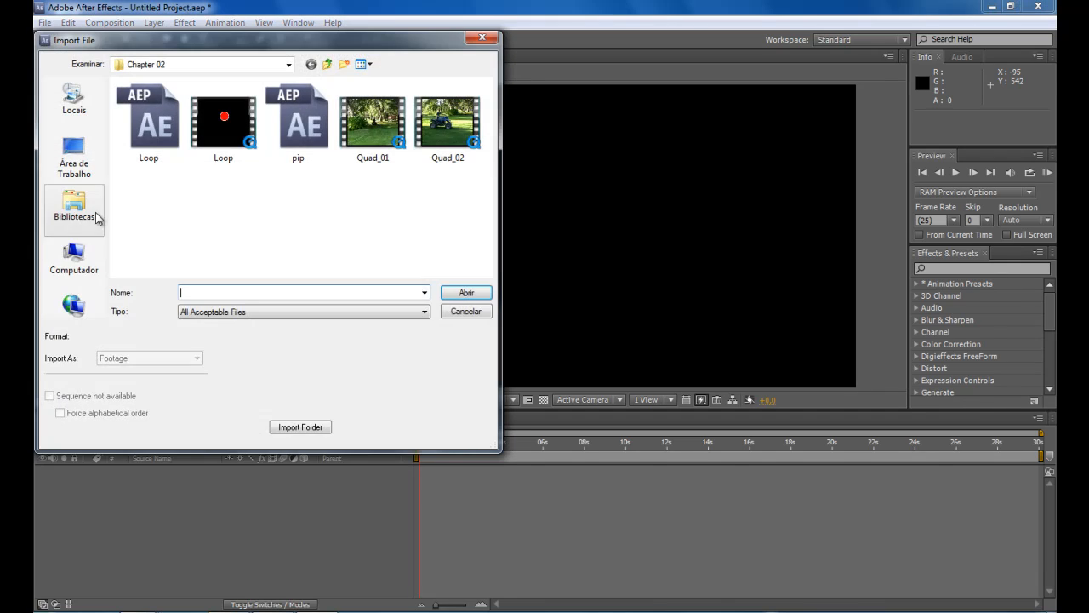
drag(465, 214, 341, 86)
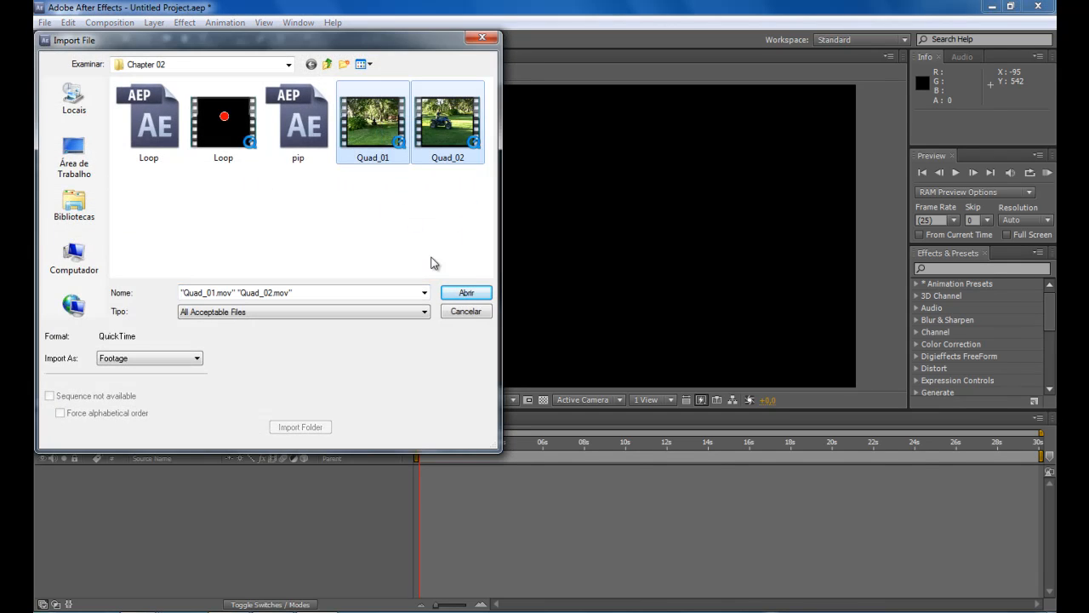
click(460, 293)
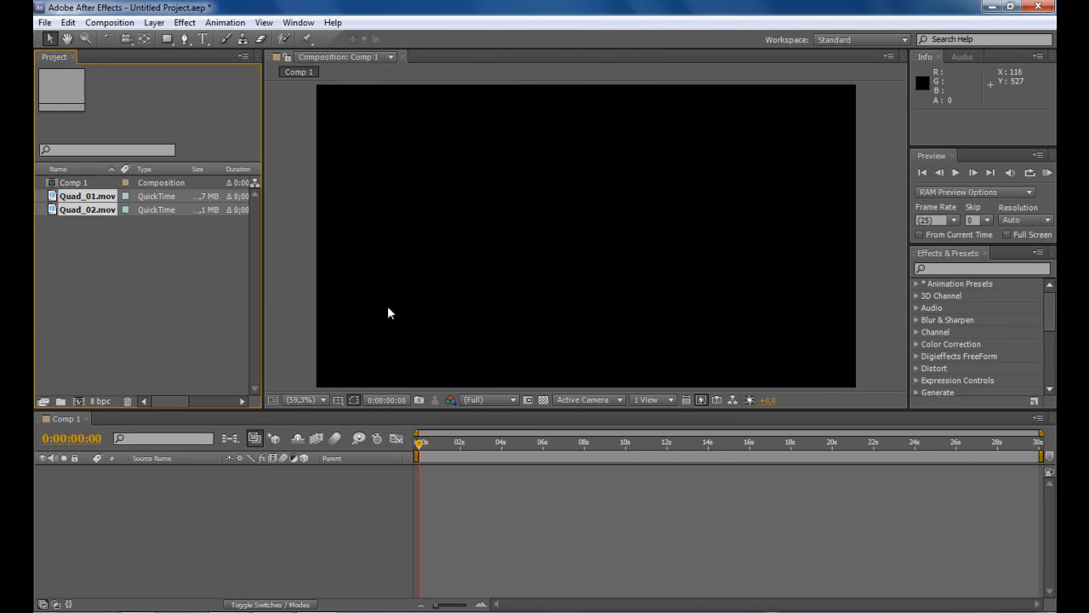
click(120, 281)
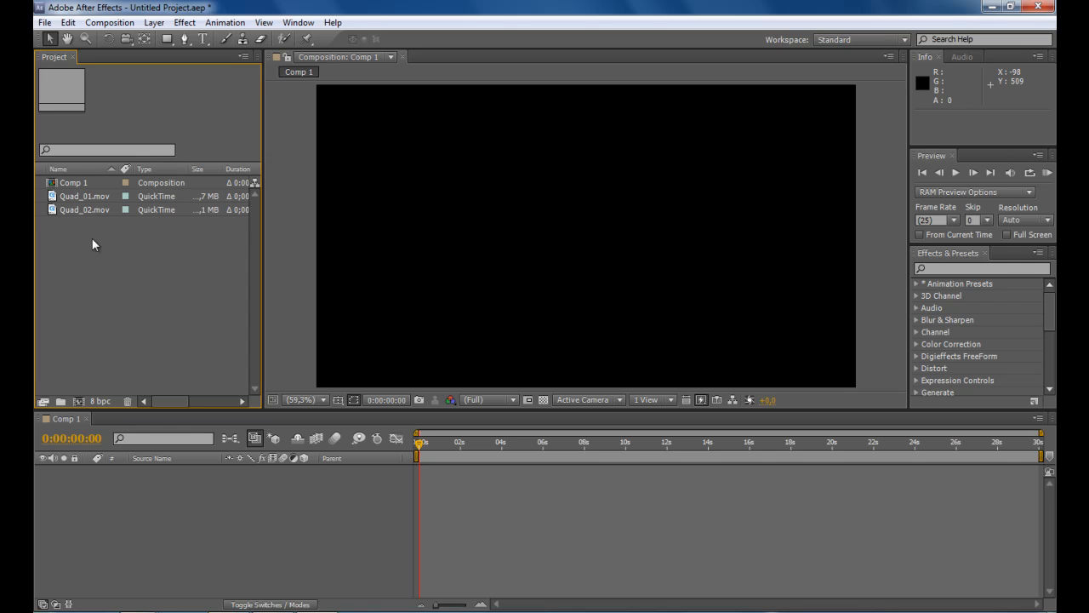
key(ctrl+z)
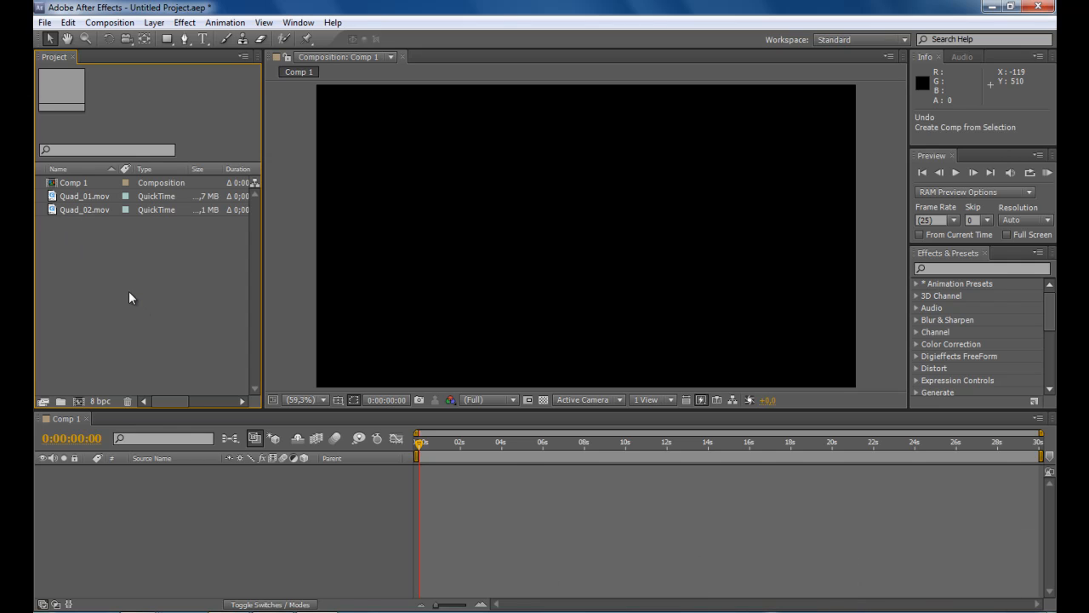
Create a new composition from the Quad_01.mov footage so that it matches the clip's own settings
click(54, 199)
click(51, 206)
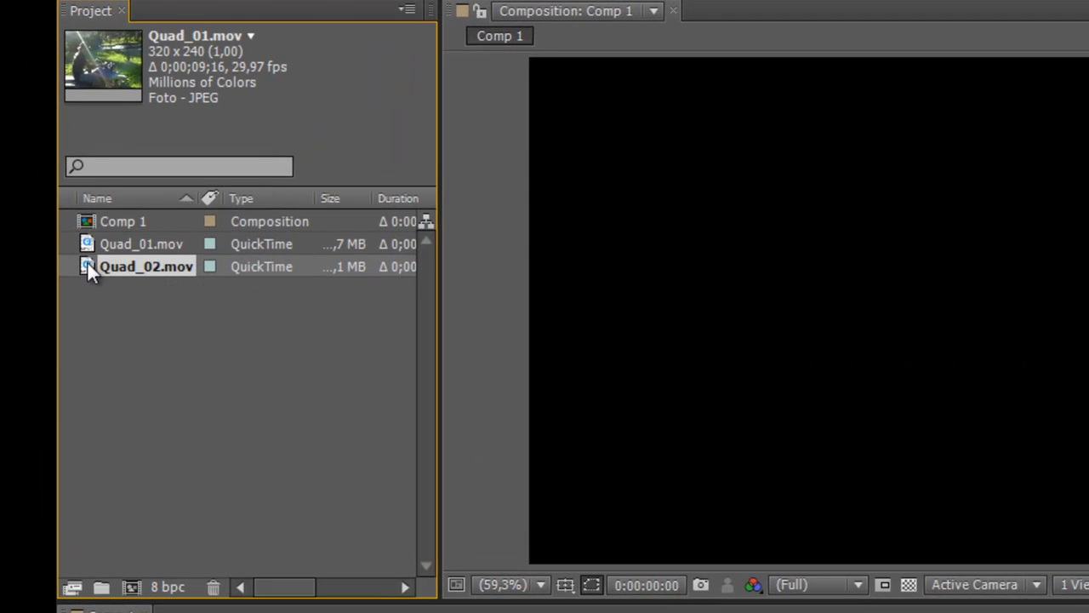
click(51, 195)
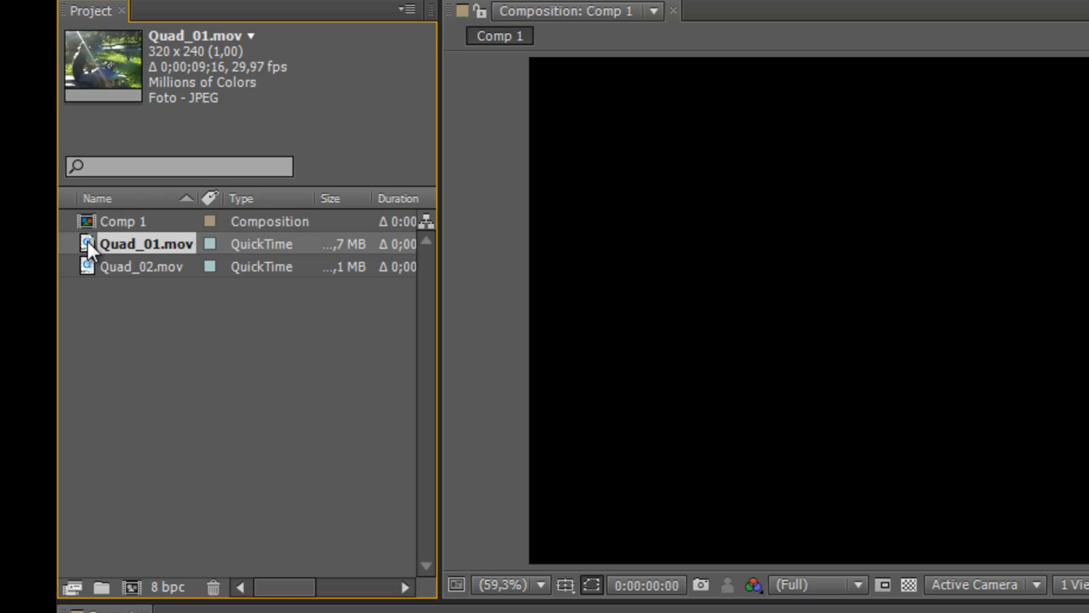
drag(86, 239, 132, 587)
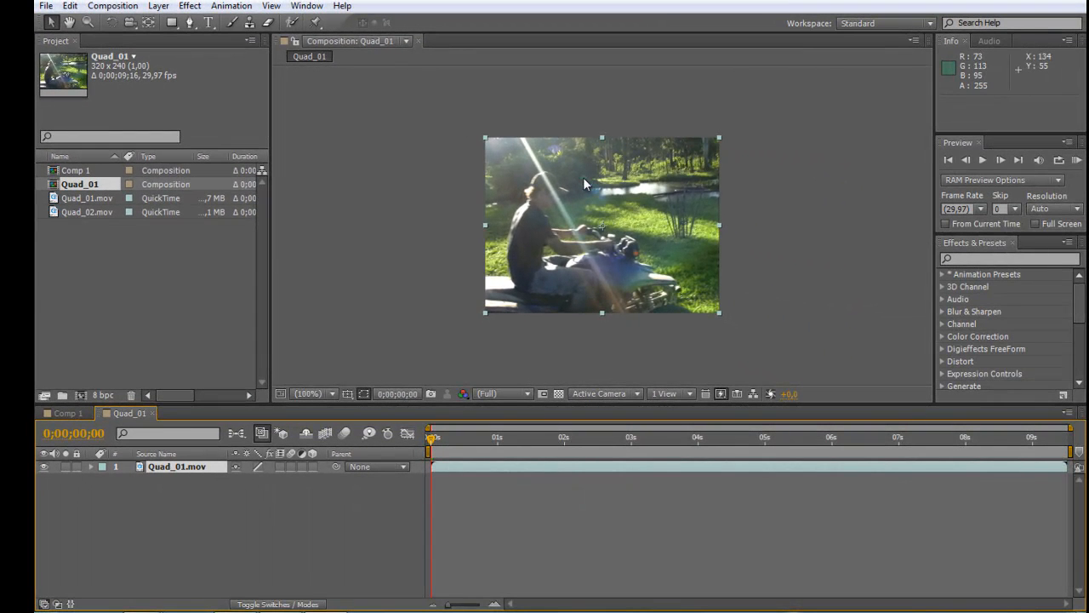
Compare the frame size, duration and frame rate of the Comp 1 and Quad_01 compositions
click(75, 171)
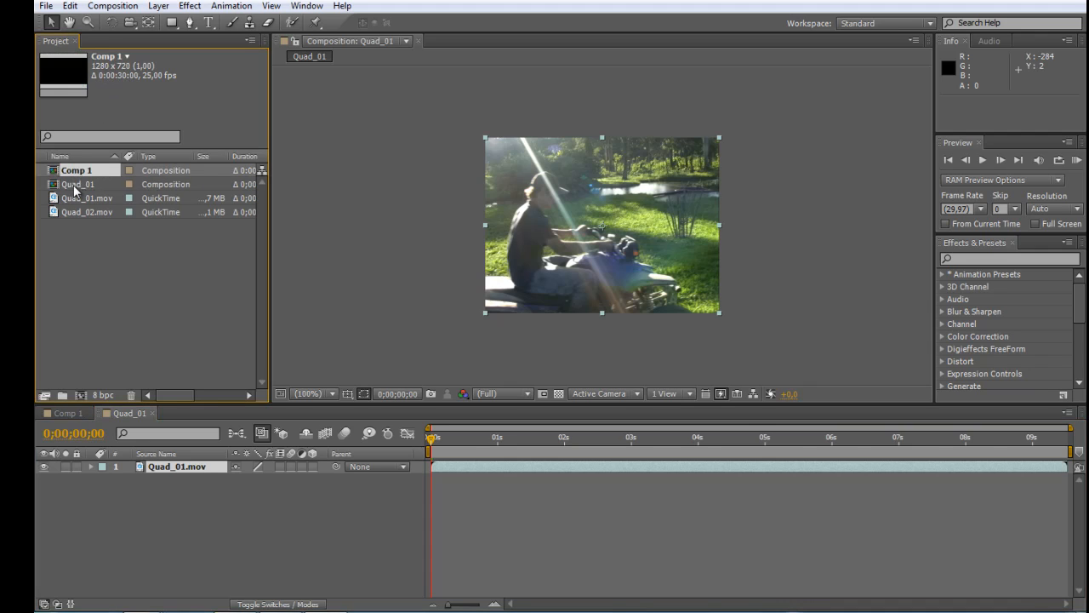
click(75, 186)
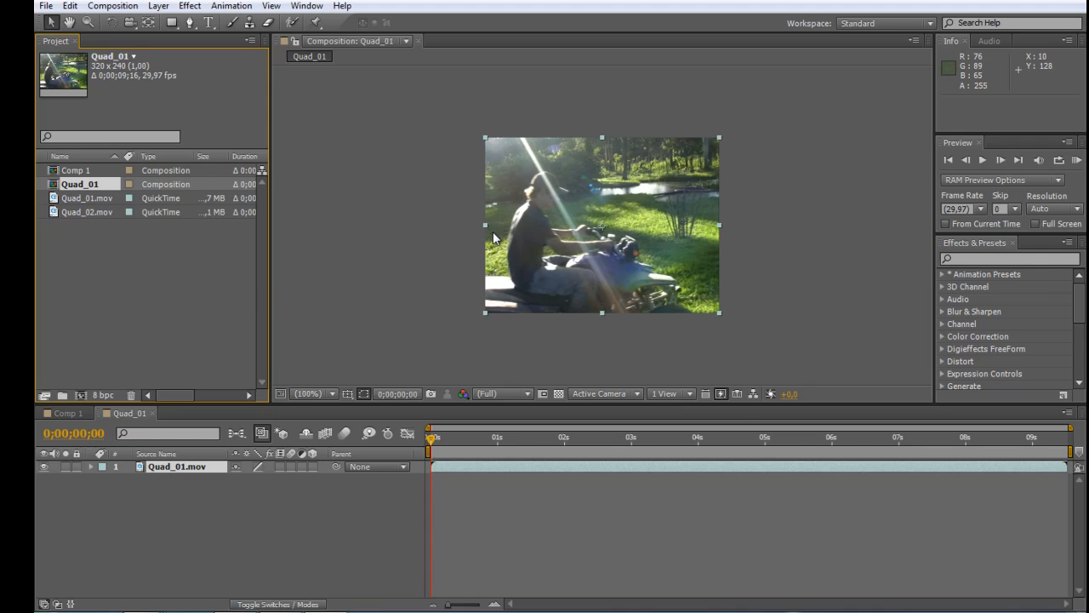
click(117, 343)
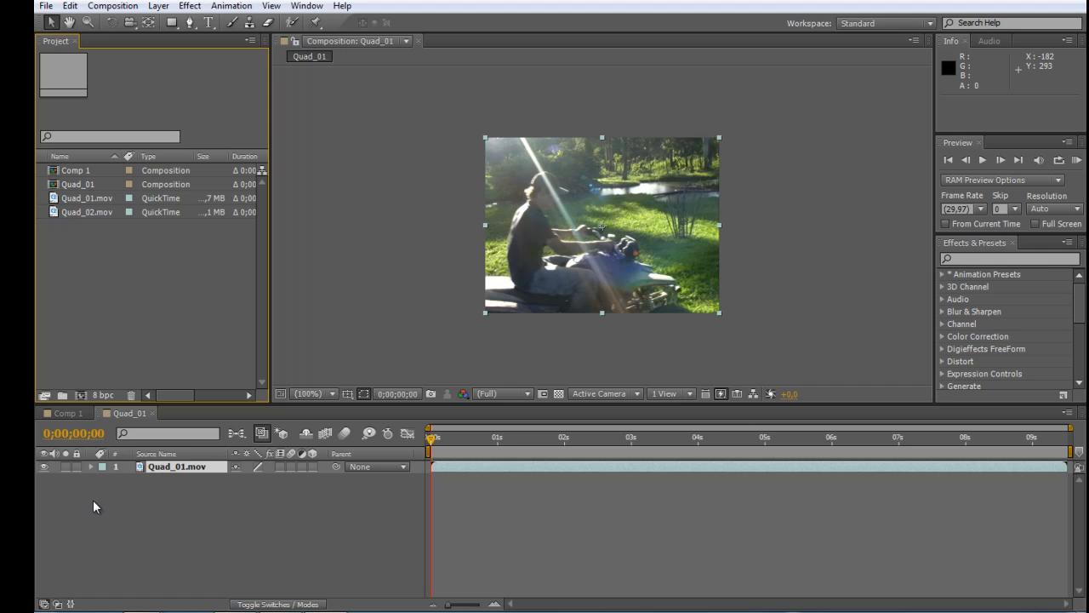
Enlarge the timeline area slightly and expand the Transform properties of the Quad_01.mov layer
drag(399, 404, 402, 391)
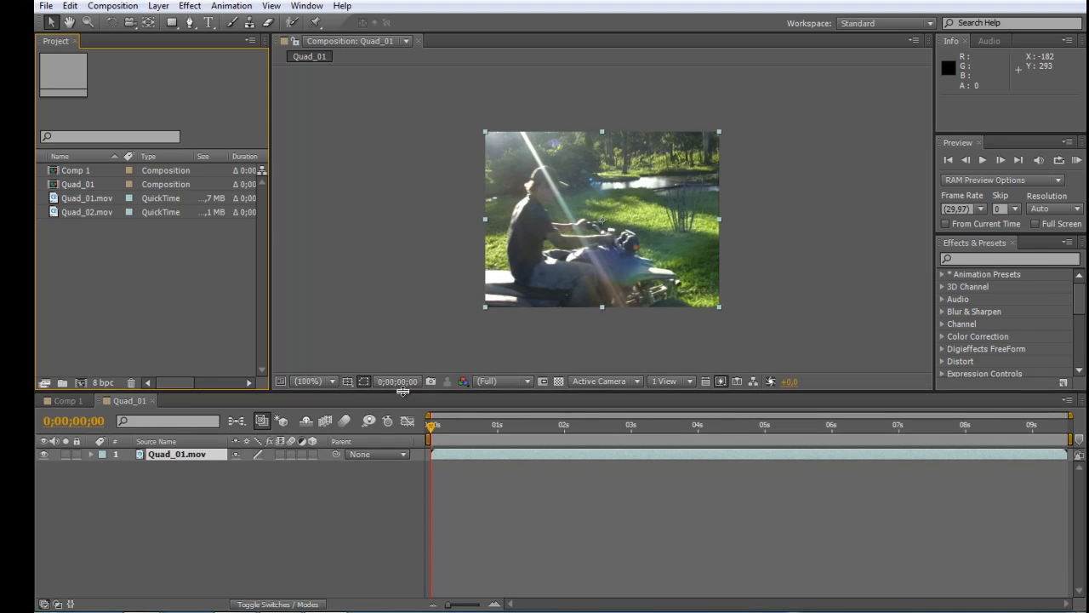
click(91, 454)
click(105, 465)
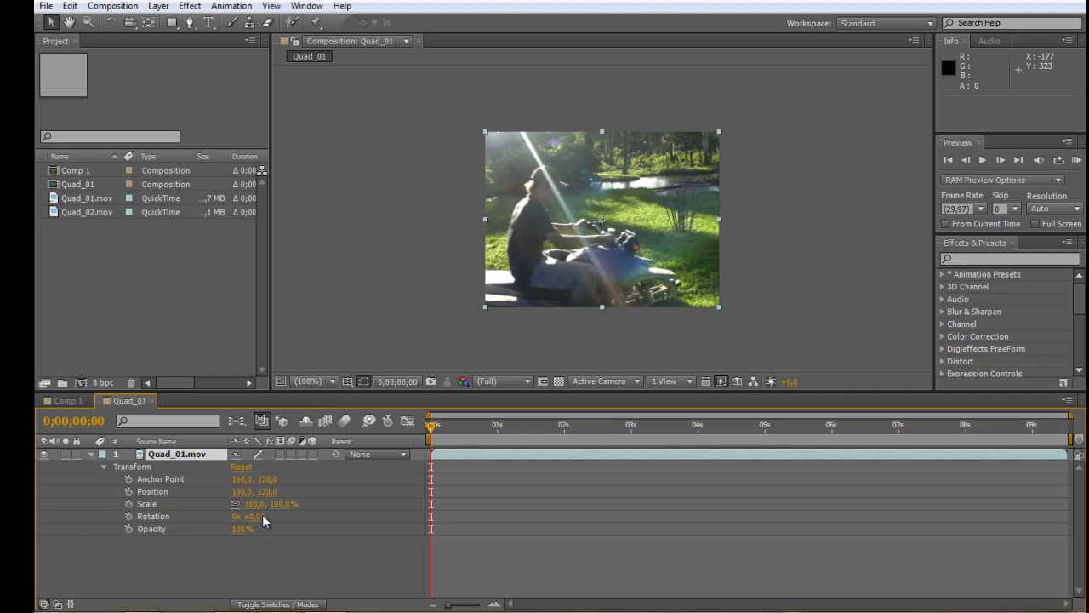
Try transform changes on the Quad_01.mov layer: rotation -2°, position 159, 120 and anchor point 130, 117
mouse_move(260, 515)
mouse_down()
mouse_move(302, 522)
mouse_move(255, 517)
mouse_up()
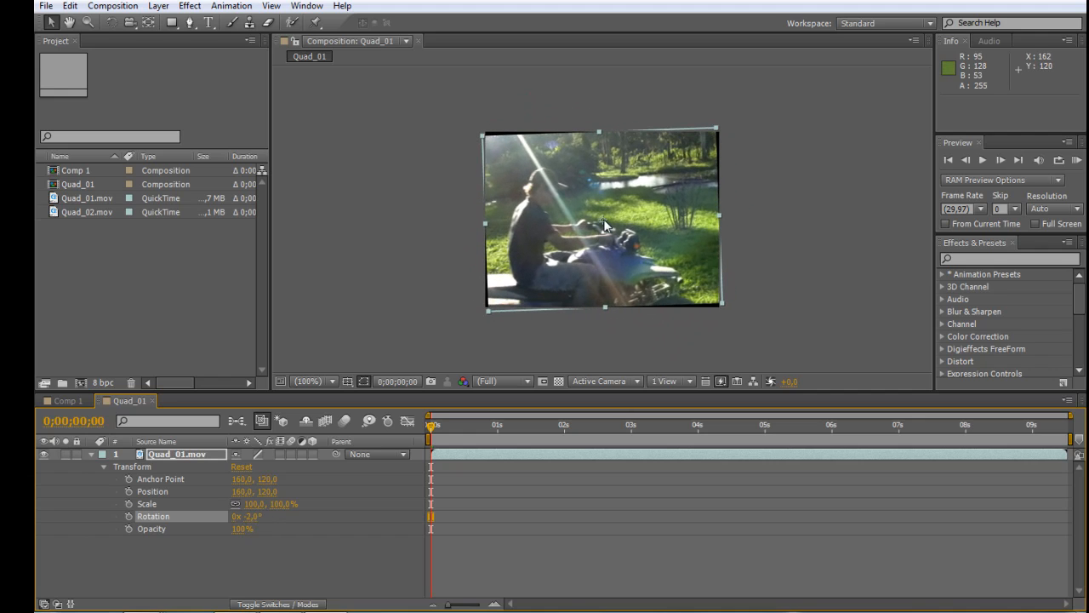
drag(602, 223, 603, 222)
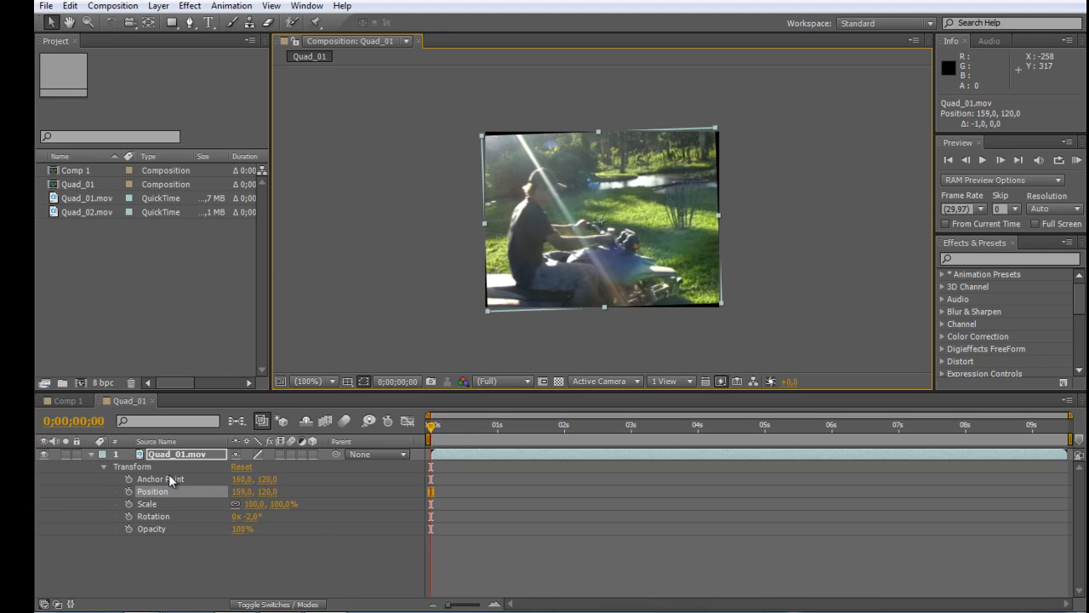
drag(240, 479, 251, 503)
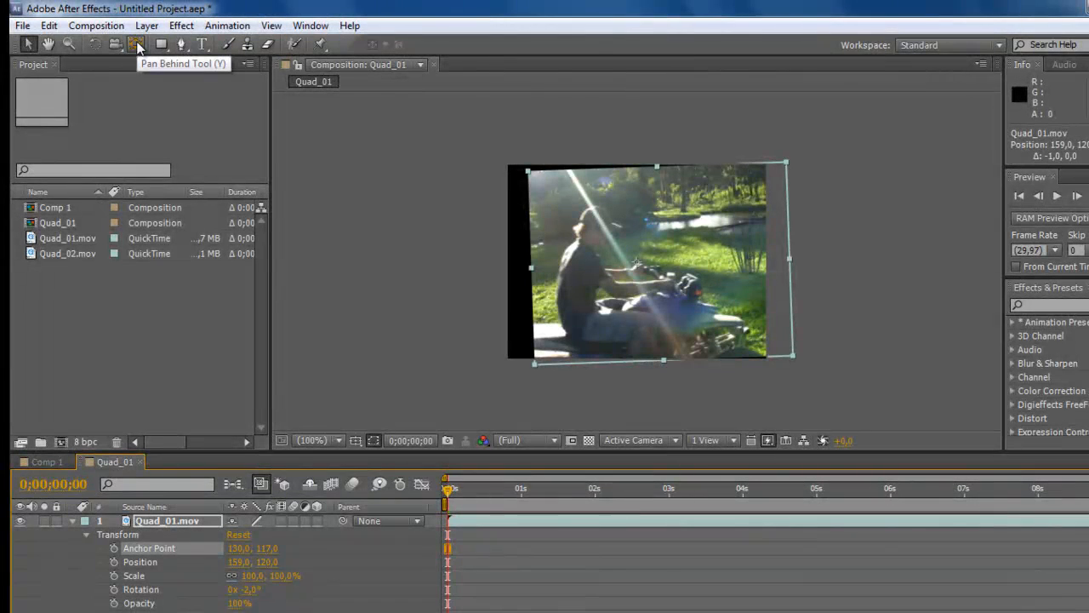
Move the layer's anchor point near the image's upper-left corner, at about 10.6, 11.8, with the Pan Behind tool
click(136, 45)
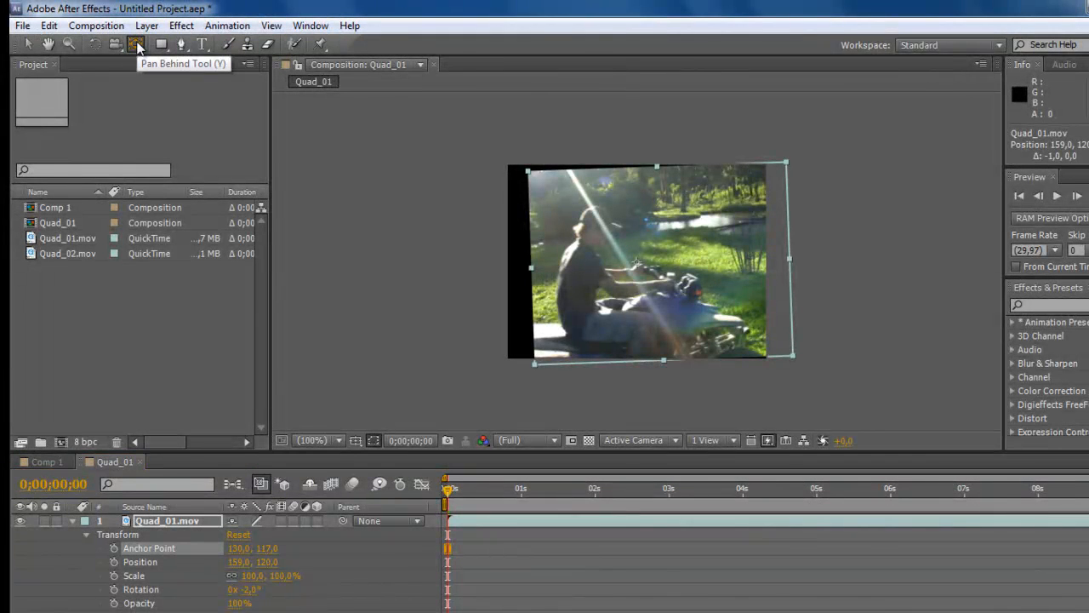
drag(637, 264, 540, 181)
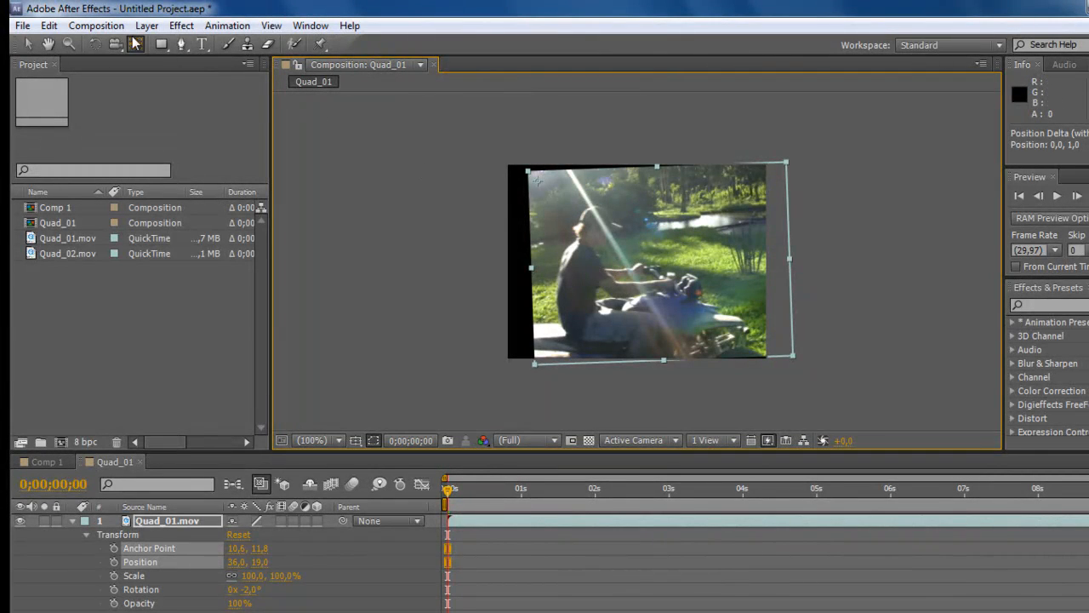
click(29, 44)
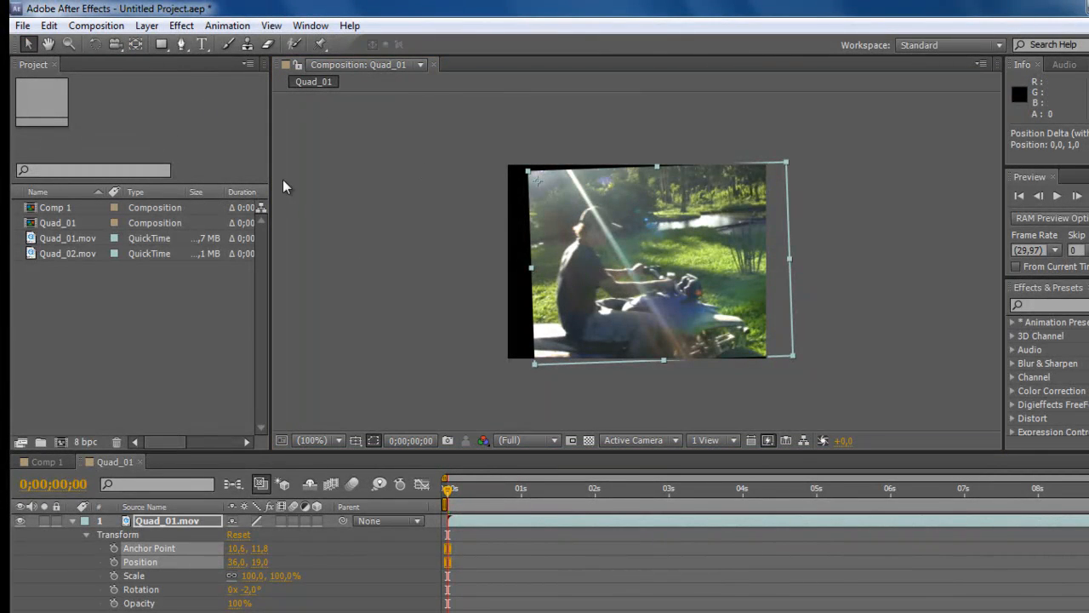
Try placing the Quad_01.mov layer at position 12, 15 with an 18° rotation, and reset all its Transform values
drag(635, 255, 615, 262)
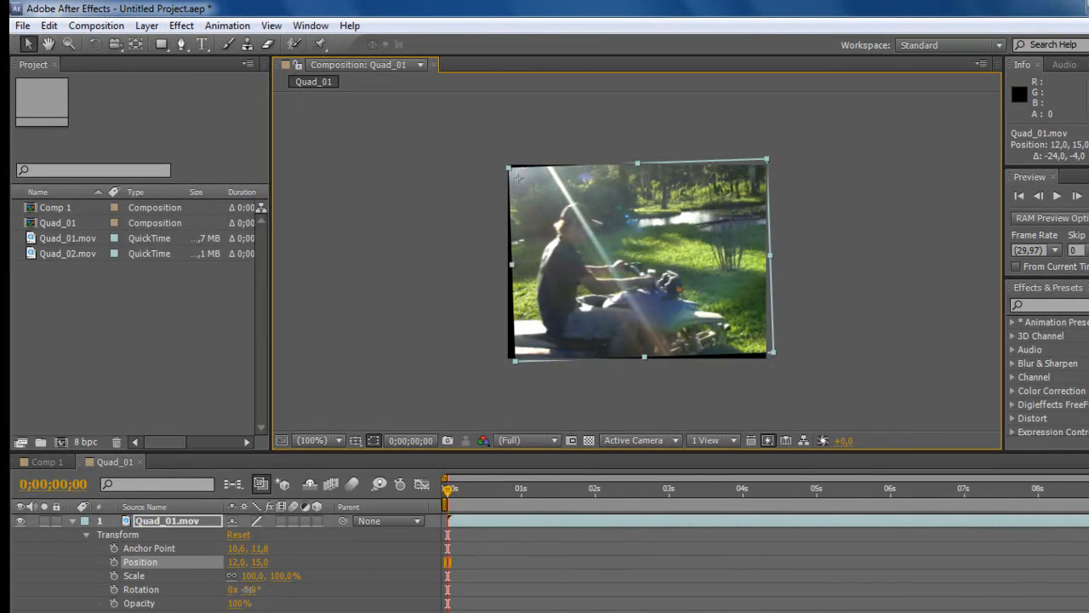
drag(248, 589, 264, 606)
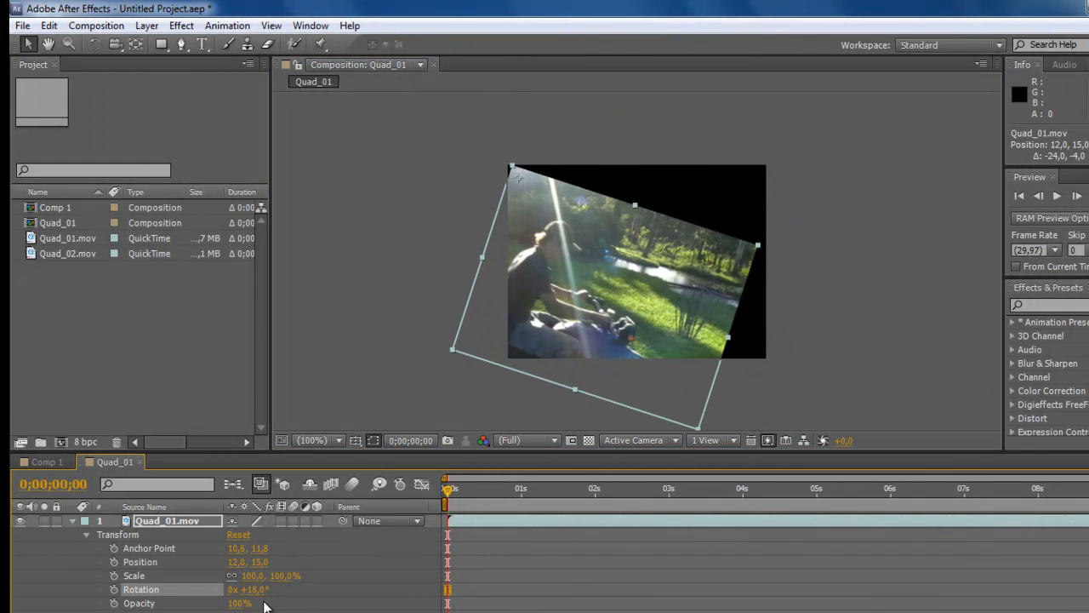
key(ctrl+0)
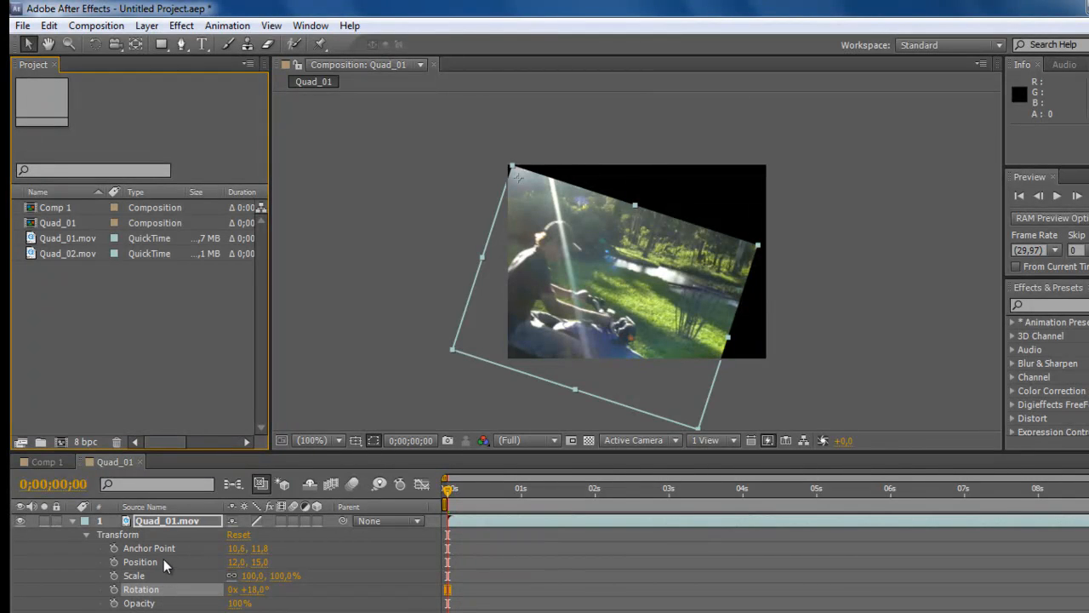
click(238, 535)
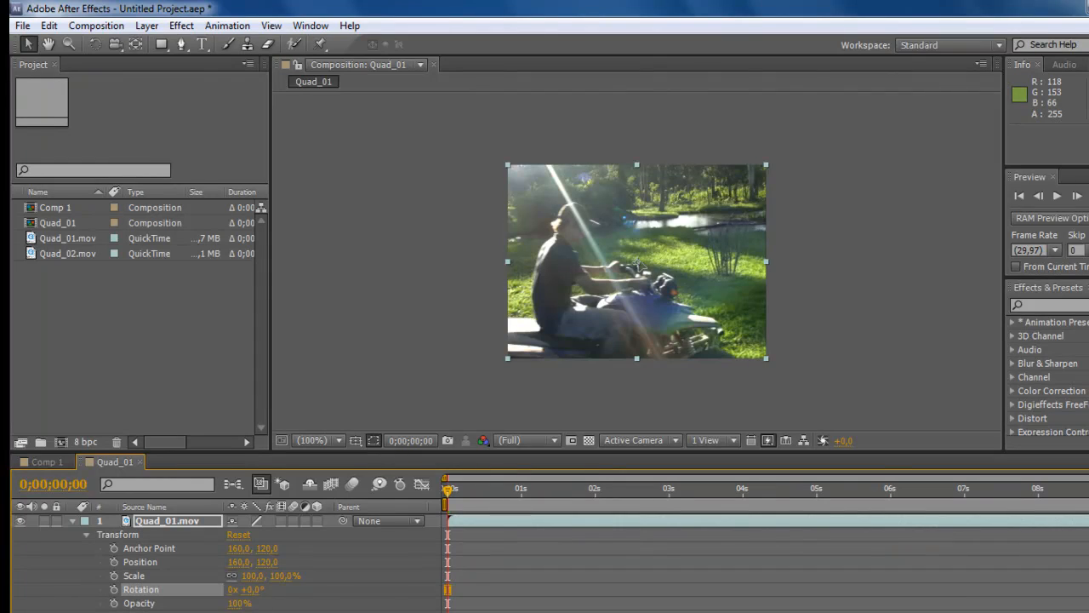
Try moving the layer to 159, 122 and panning its anchor point to about 154, 177, and reset its Transform values
mouse_move(636, 260)
mouse_down()
mouse_move(647, 240)
mouse_move(632, 234)
mouse_move(639, 258)
mouse_move(658, 246)
mouse_move(638, 238)
mouse_move(637, 266)
mouse_up()
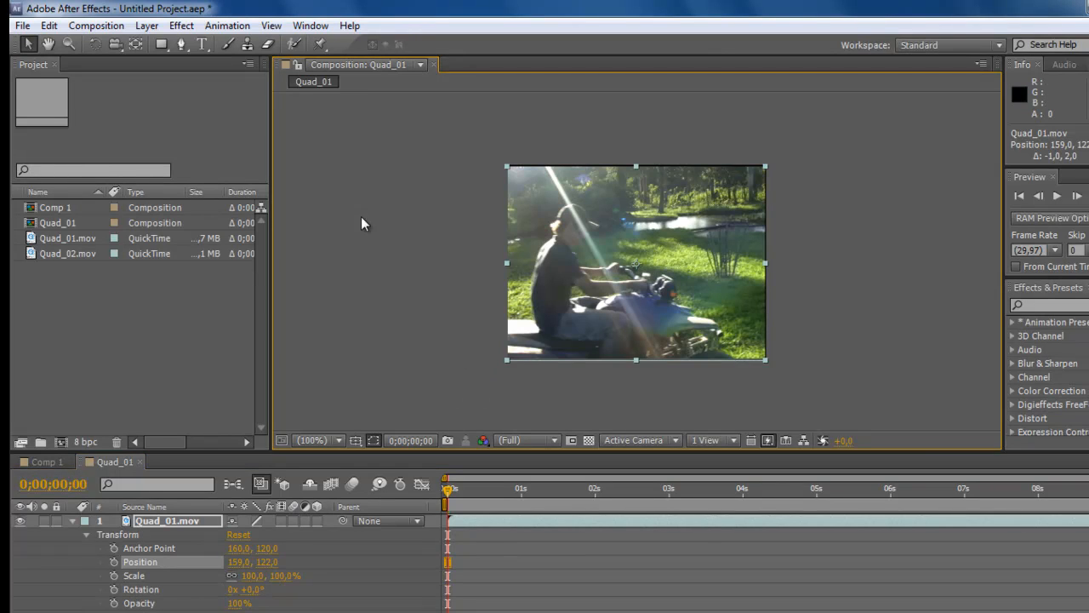
click(135, 44)
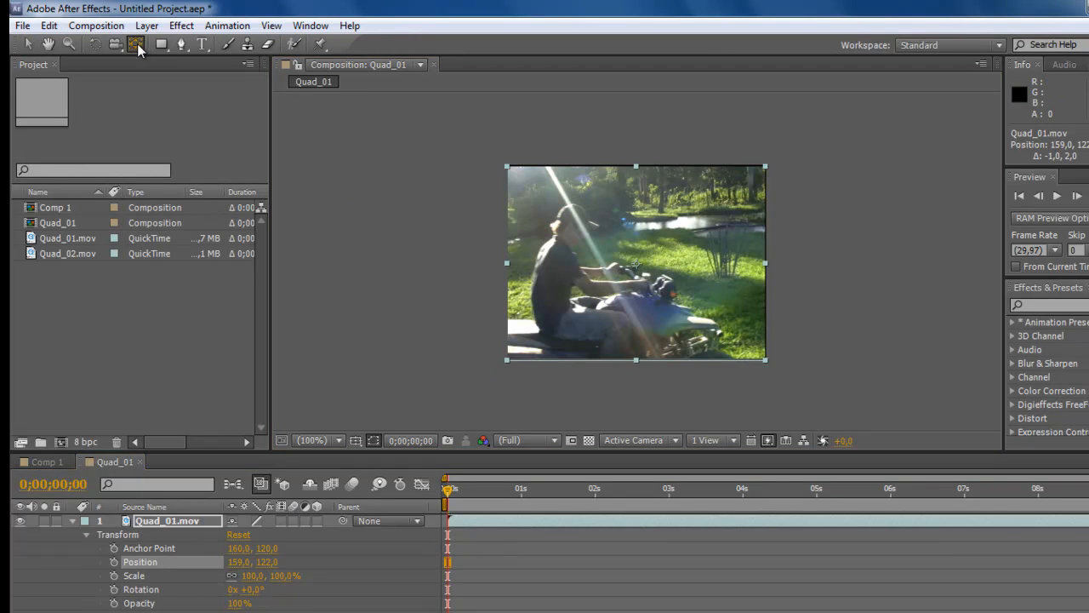
drag(658, 290, 632, 310)
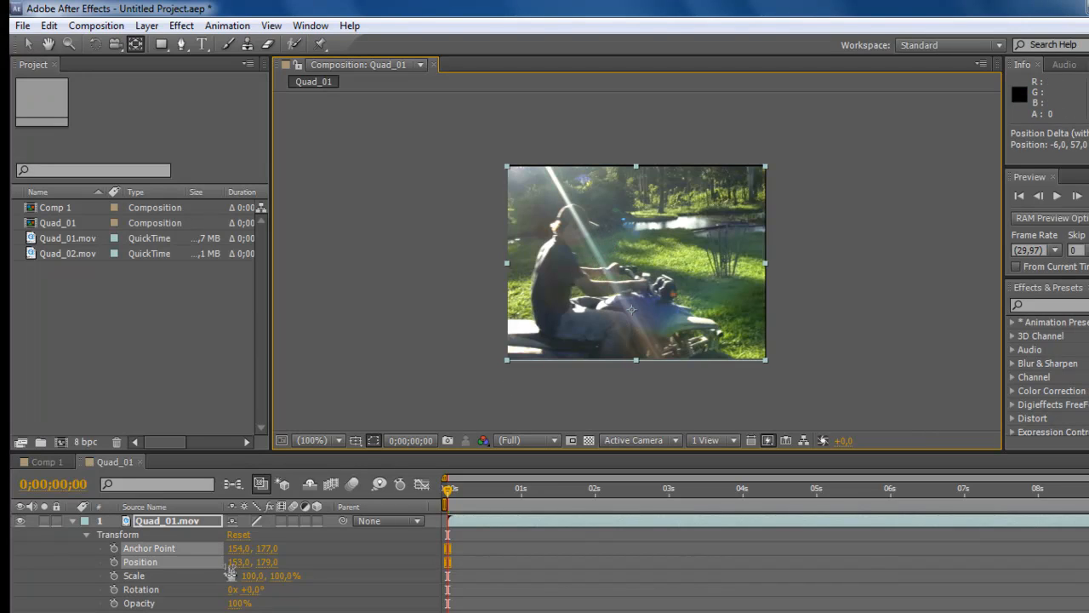
click(238, 535)
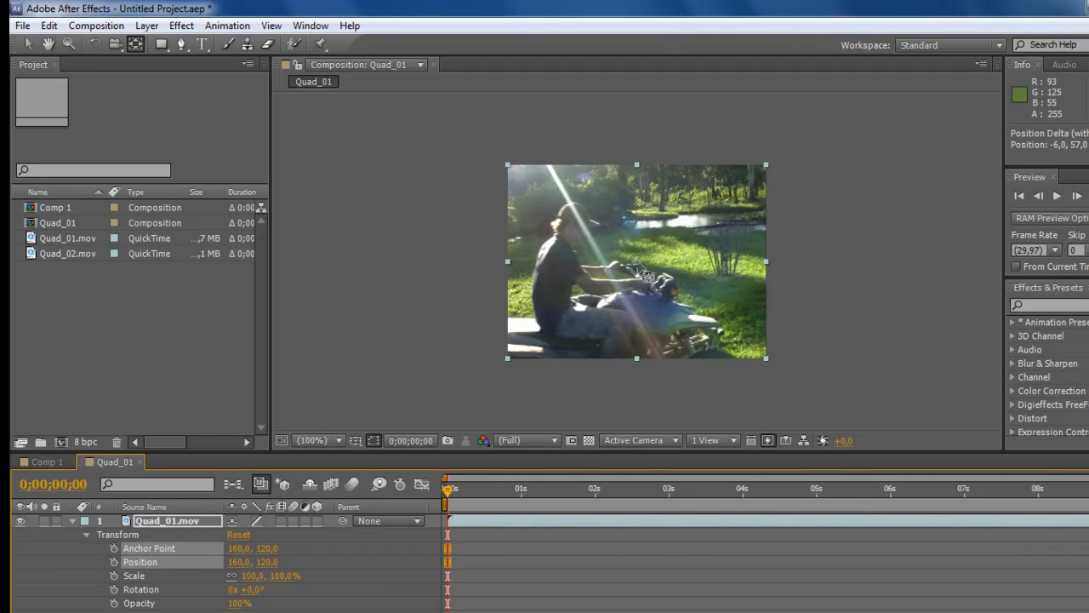
Relocate the layer's anchor point with the Pan Behind tool onto the rider's lower back, at about 47, 171
drag(647, 274, 586, 291)
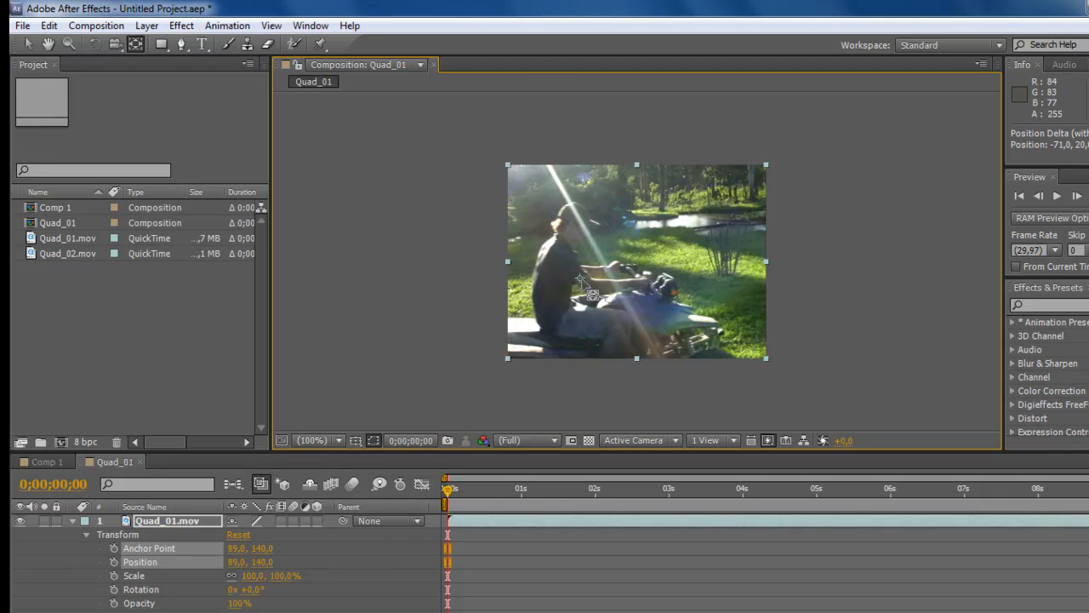
drag(581, 279, 717, 214)
drag(712, 216, 536, 290)
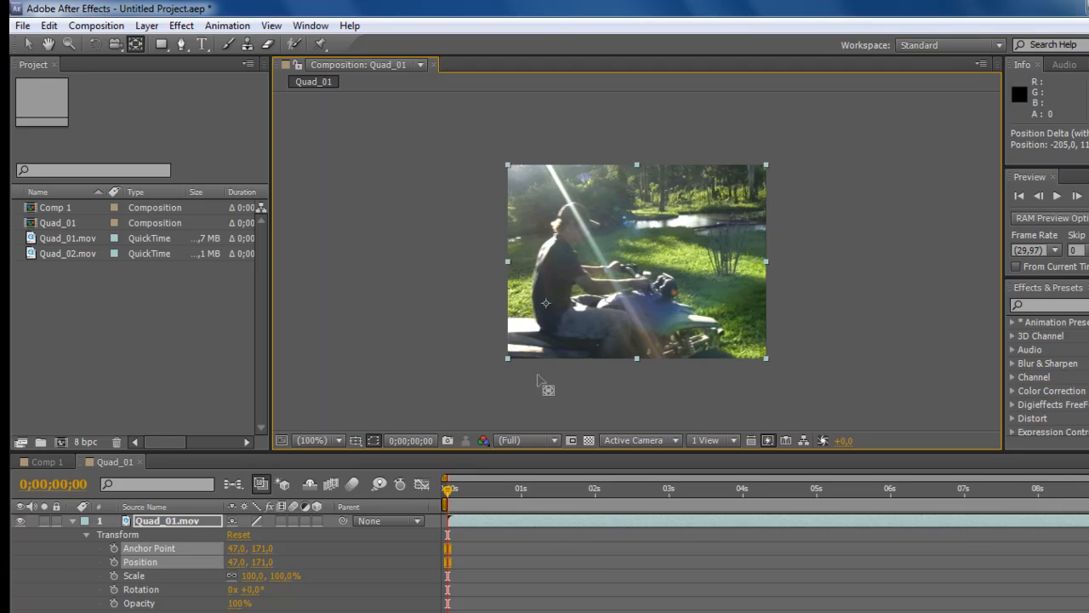
click(29, 44)
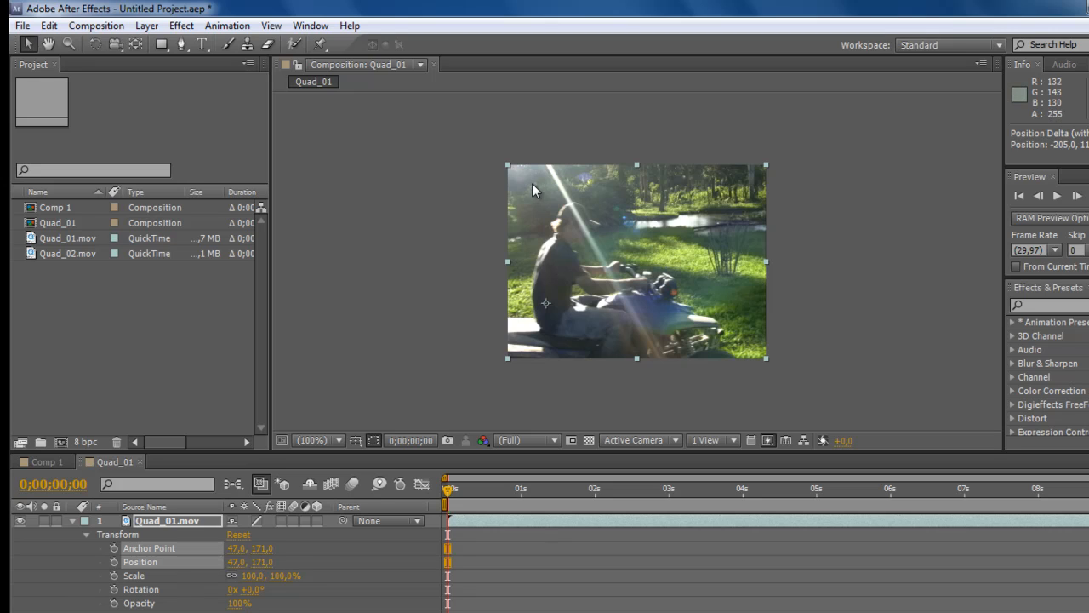
Try moving the layer to position 51, 178 and back to 47, 171, and reset all its Transform values
drag(532, 182, 627, 202)
drag(645, 305, 547, 293)
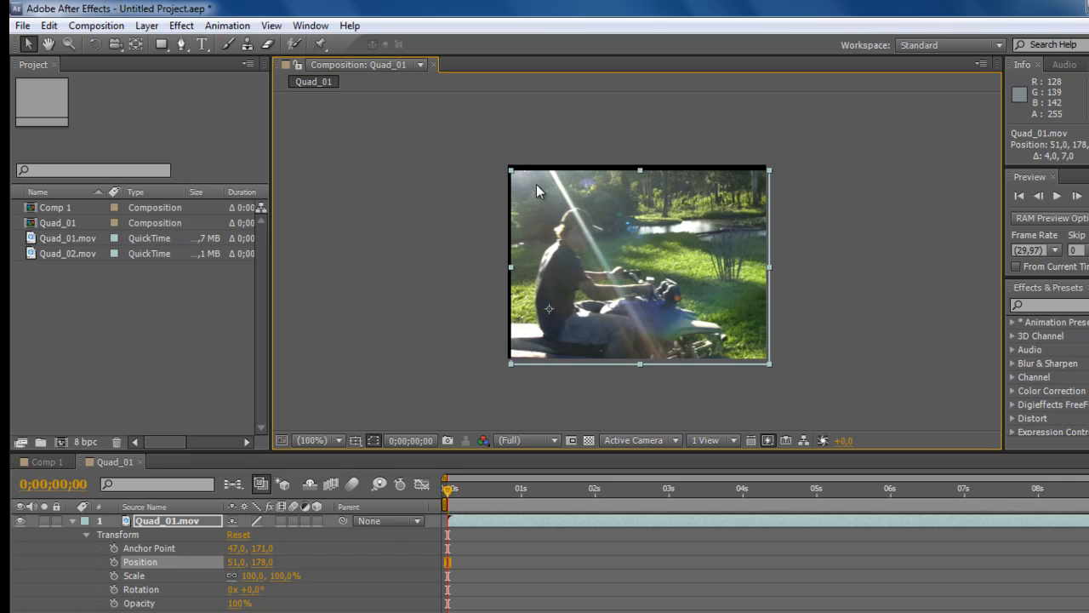
mouse_move(536, 183)
mouse_down()
mouse_move(614, 222)
mouse_move(573, 169)
mouse_move(524, 181)
mouse_up()
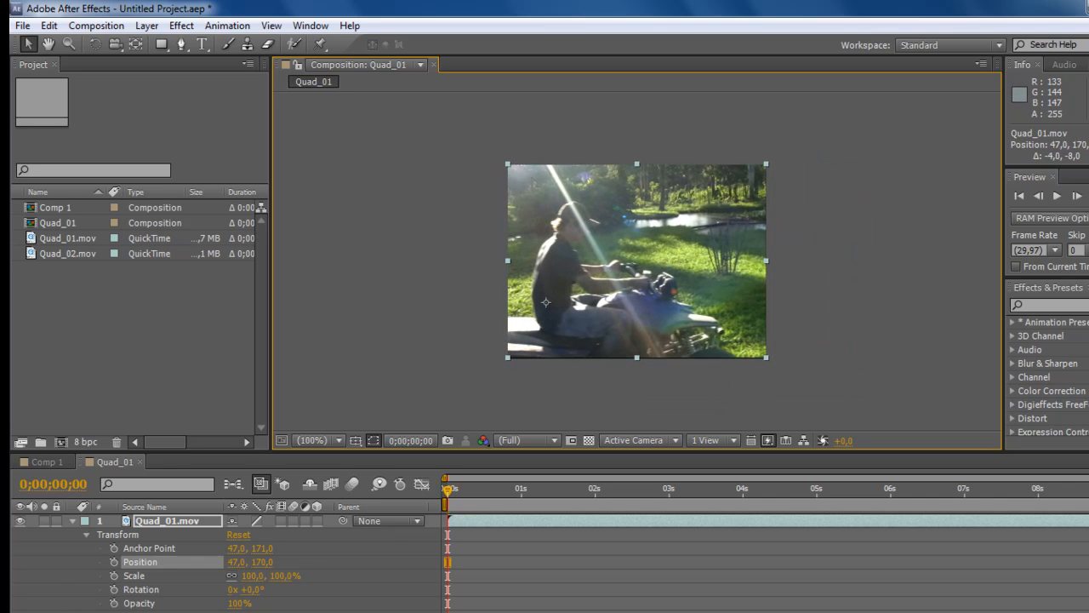
click(142, 548)
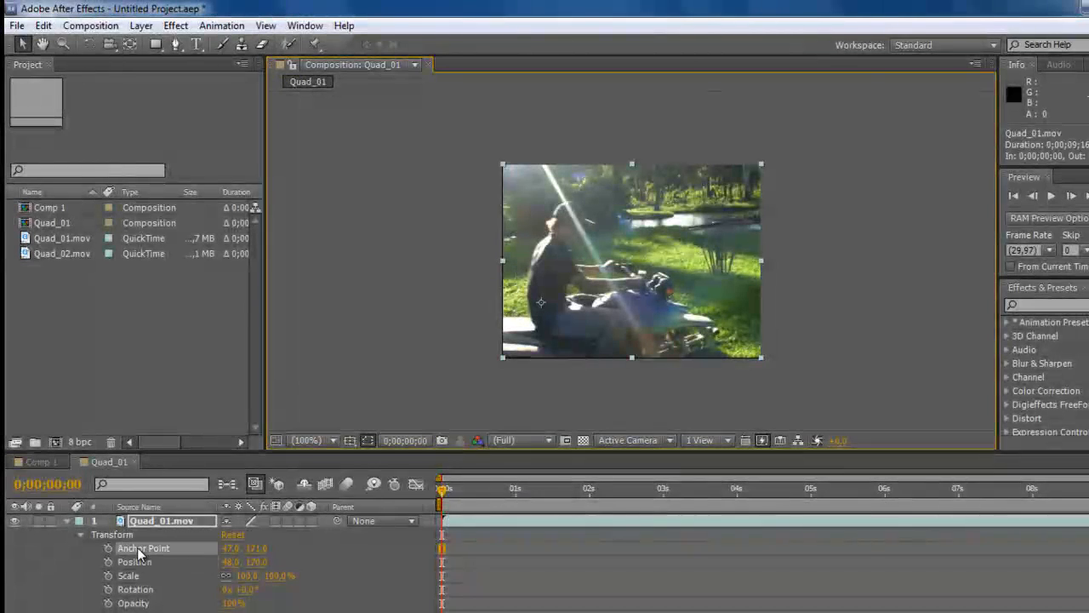
drag(529, 208, 523, 203)
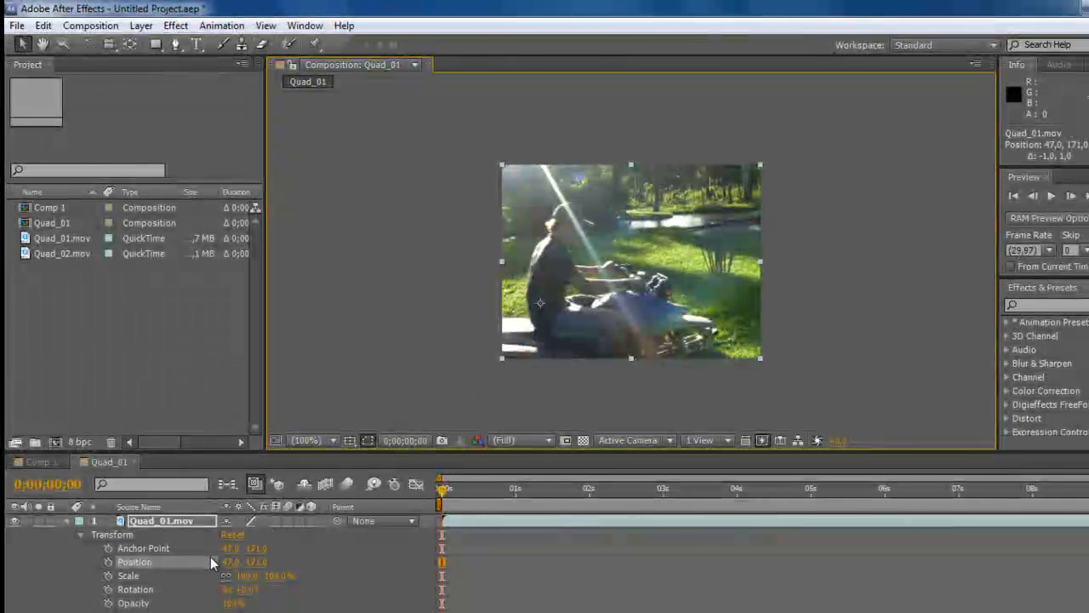
click(161, 550)
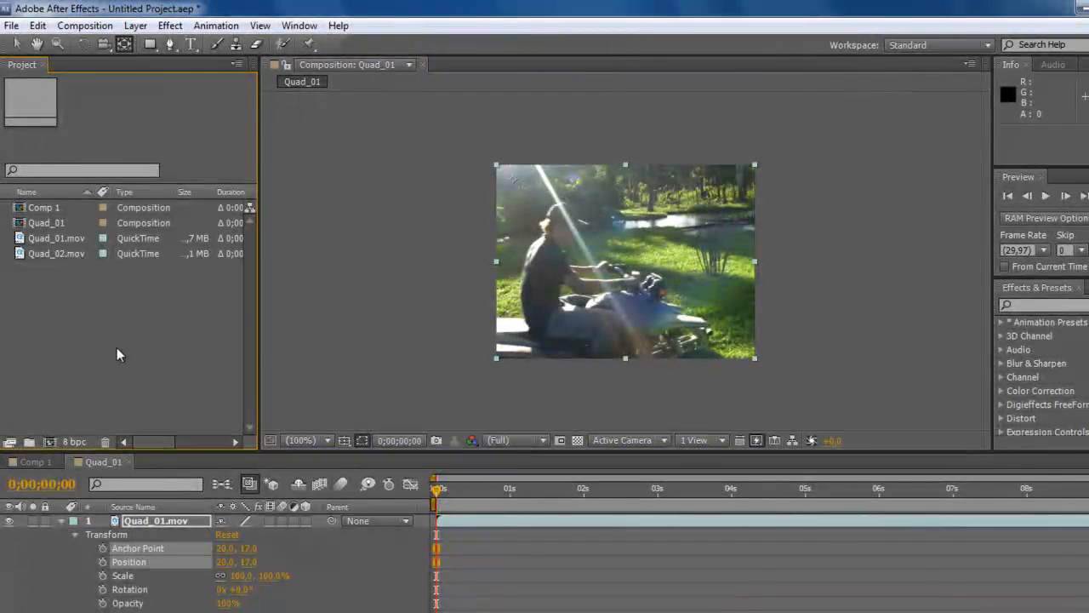
click(230, 534)
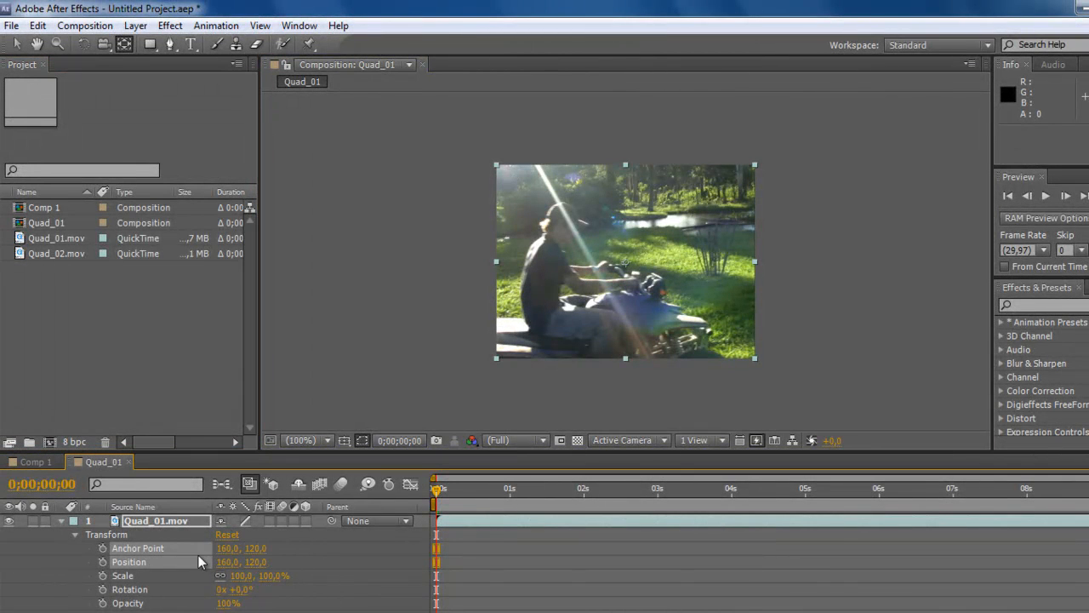
Compare the layer's Anchor Point values with the frame dimensions of the Quad_01.mov source clip
click(226, 548)
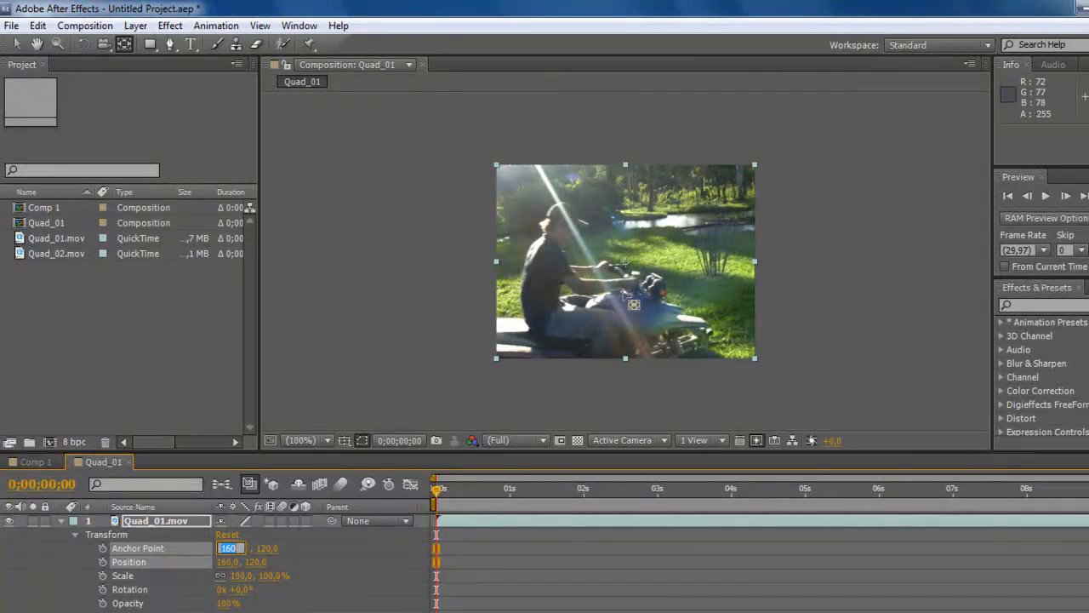
click(628, 267)
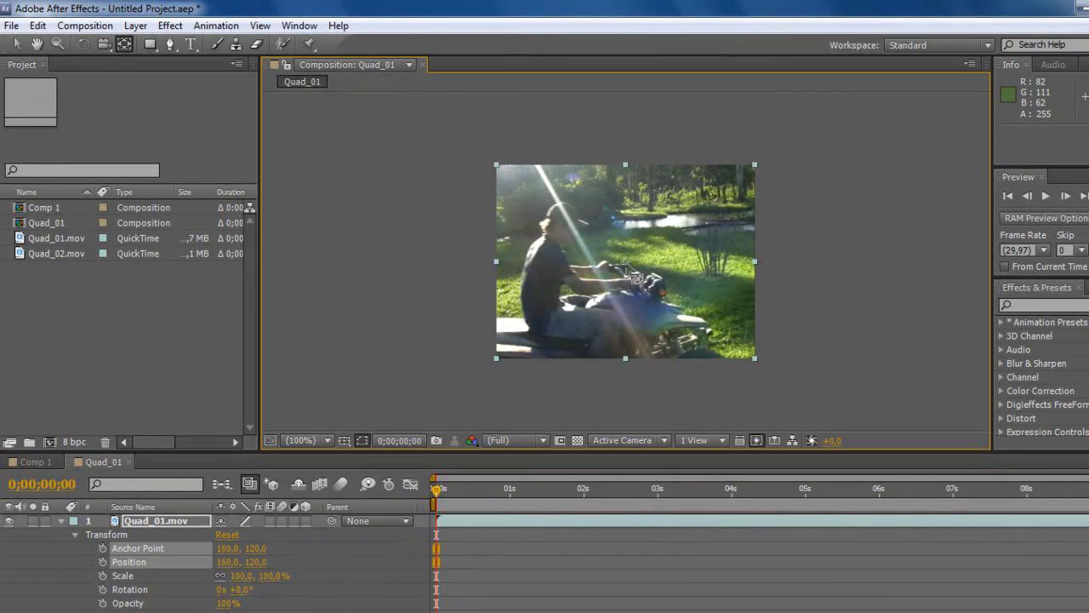
click(55, 237)
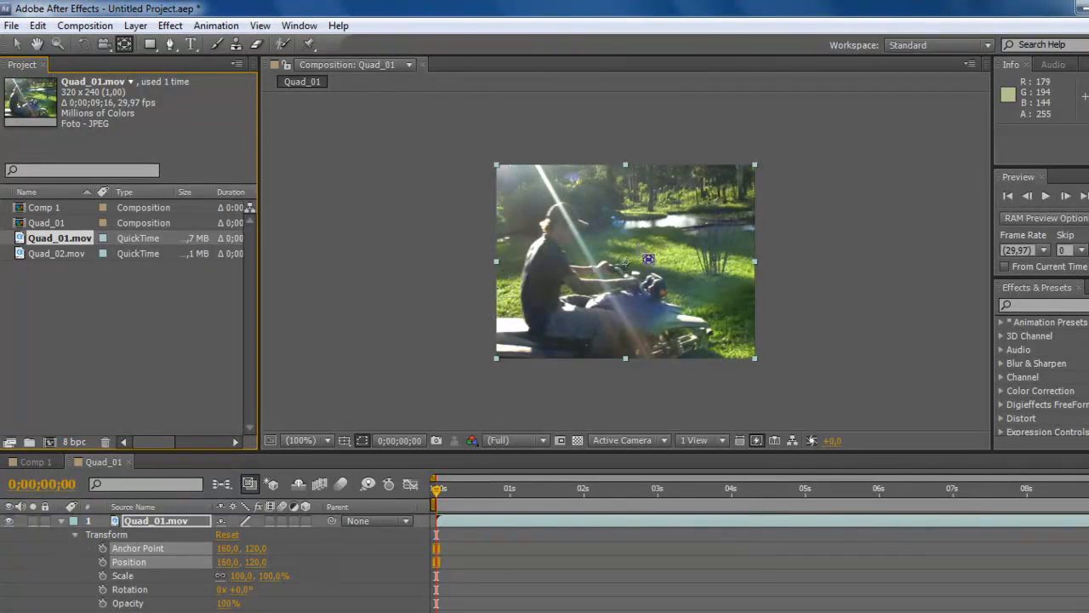
click(225, 550)
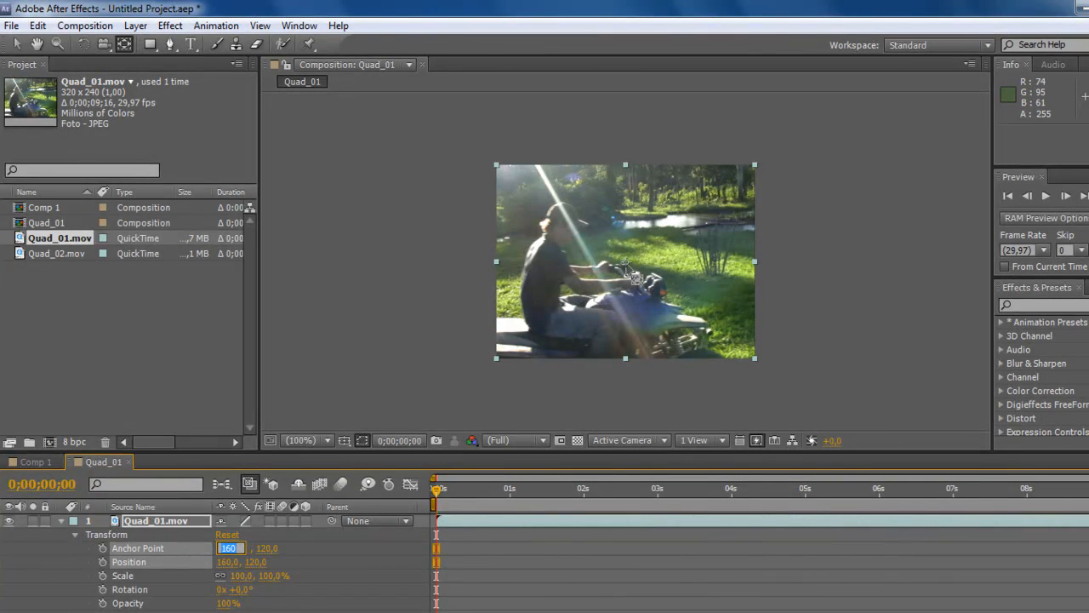
Try panning the anchor point to the image's left edge at 2, 121 and back to 162, 126, and reset the Transform values
drag(627, 266, 499, 267)
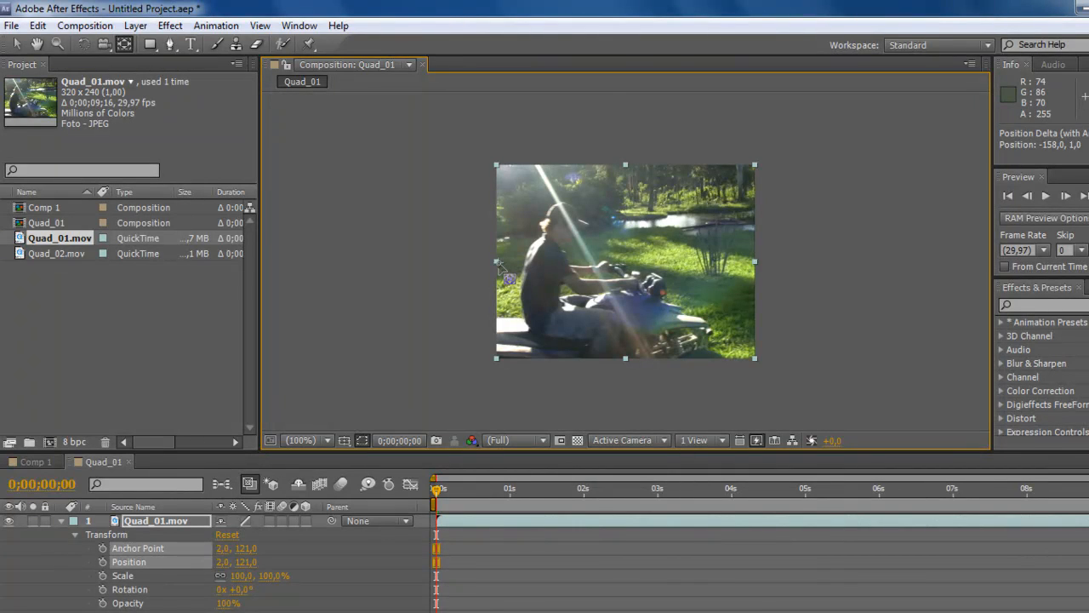
drag(499, 263, 637, 282)
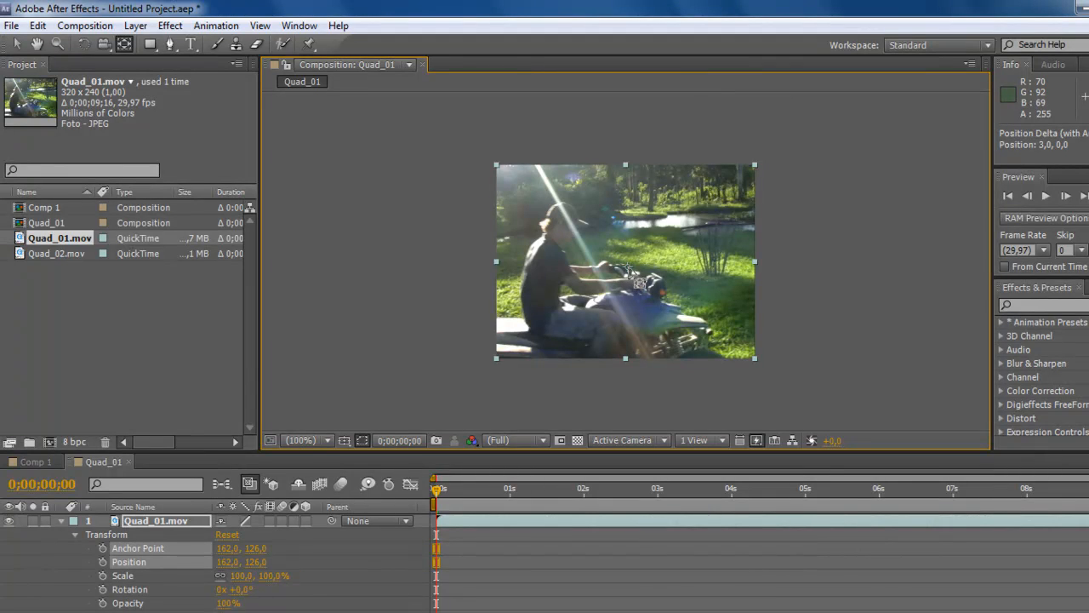
drag(639, 280, 634, 278)
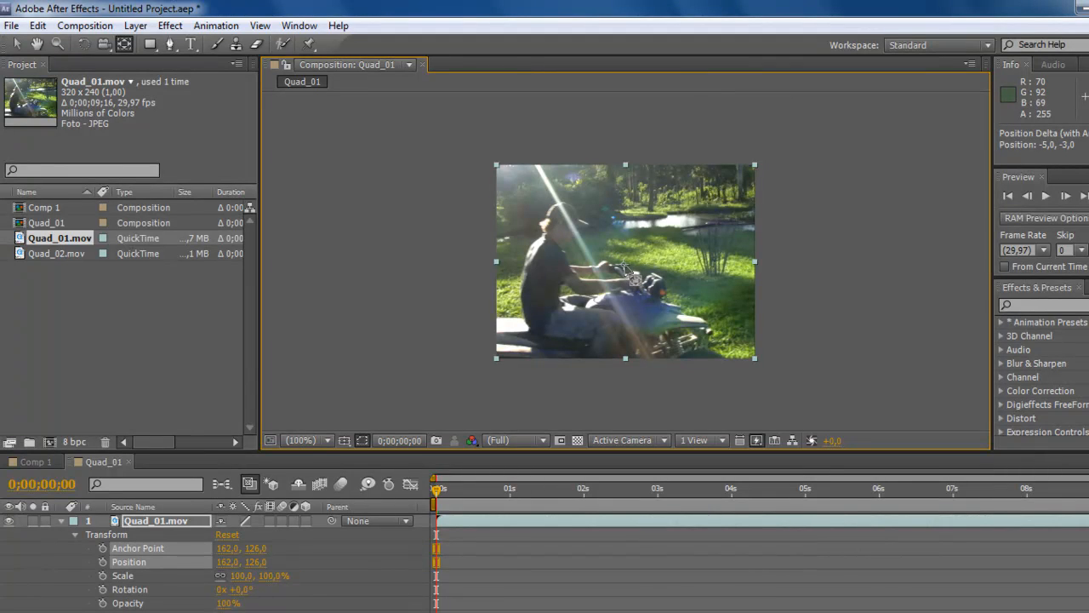
click(227, 536)
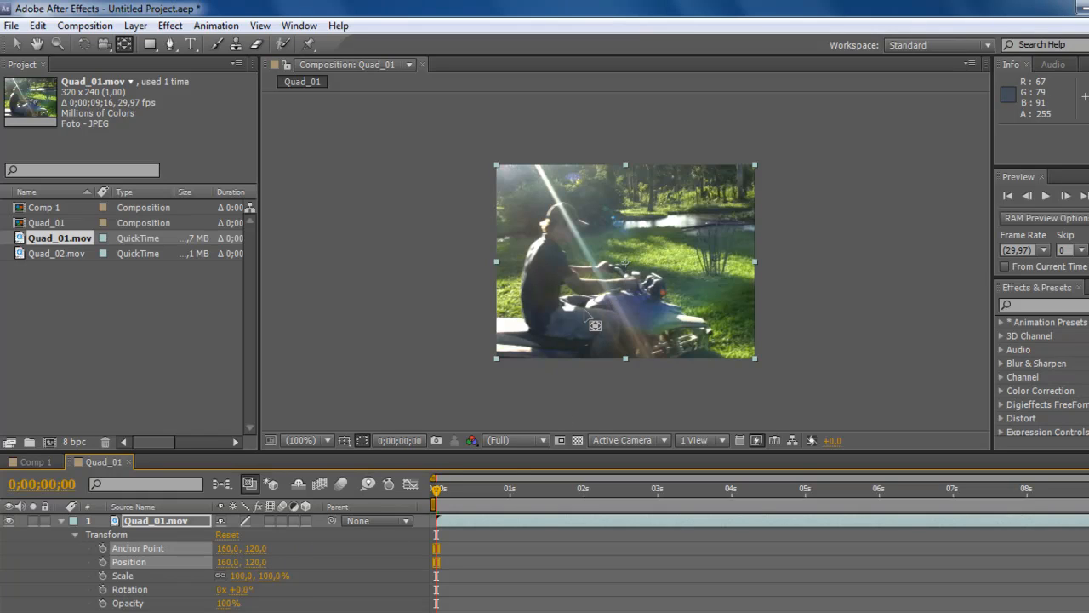
Move the layer with the Selection tool so its anchor point sits near the composition's upper-left corner, at about 3, 4
click(621, 302)
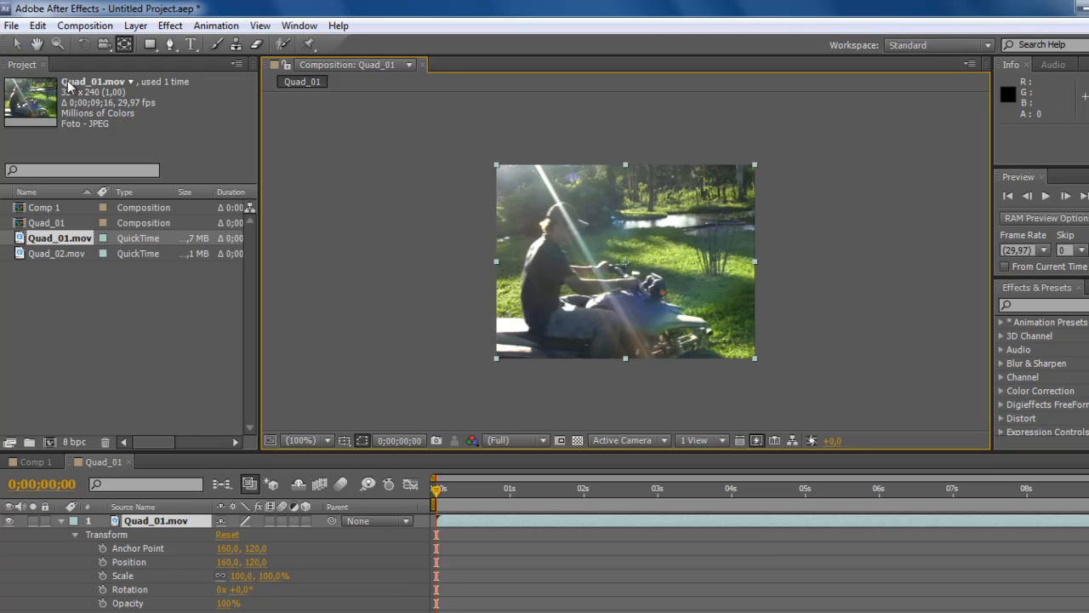
click(21, 47)
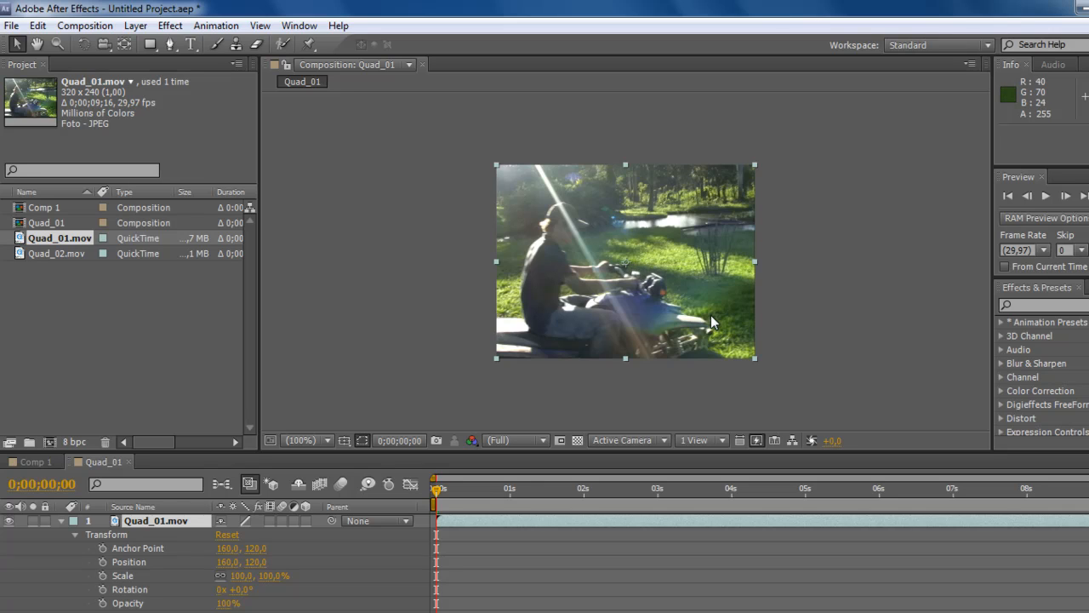
drag(631, 262, 582, 228)
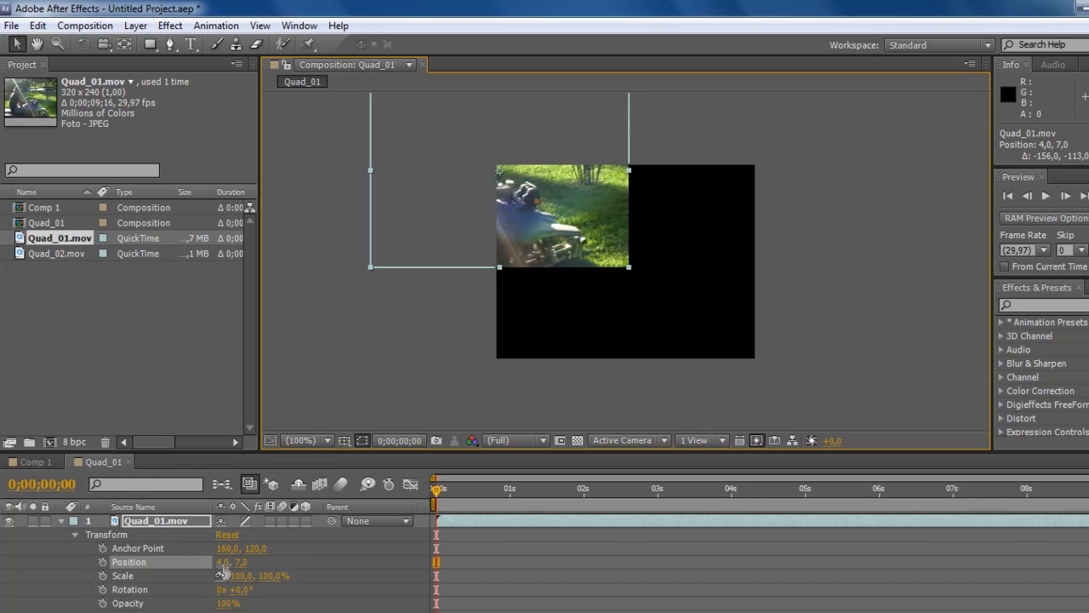
drag(518, 225, 514, 220)
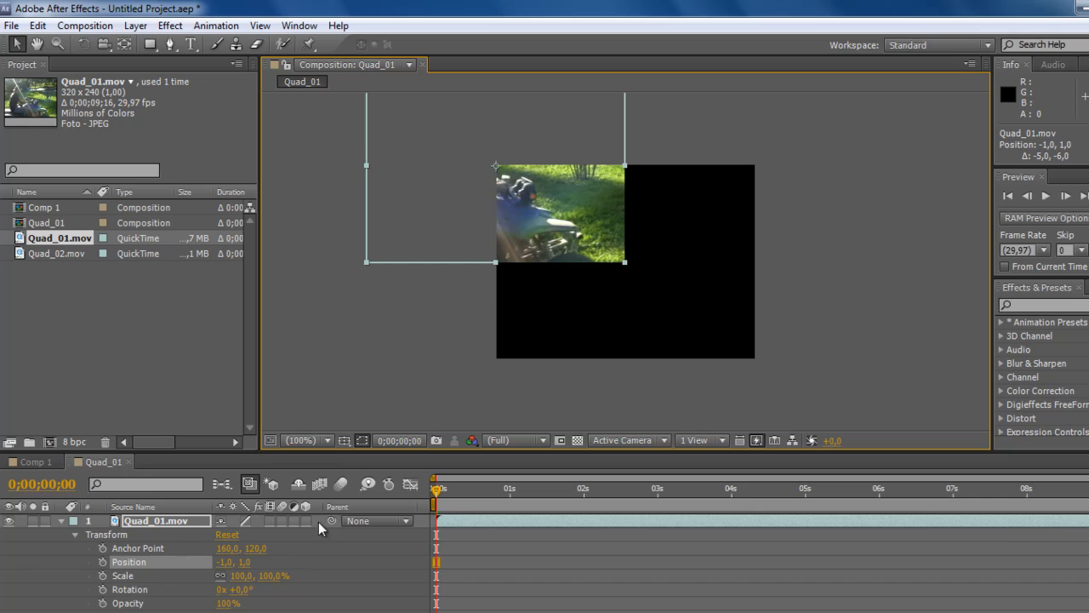
drag(516, 219, 520, 222)
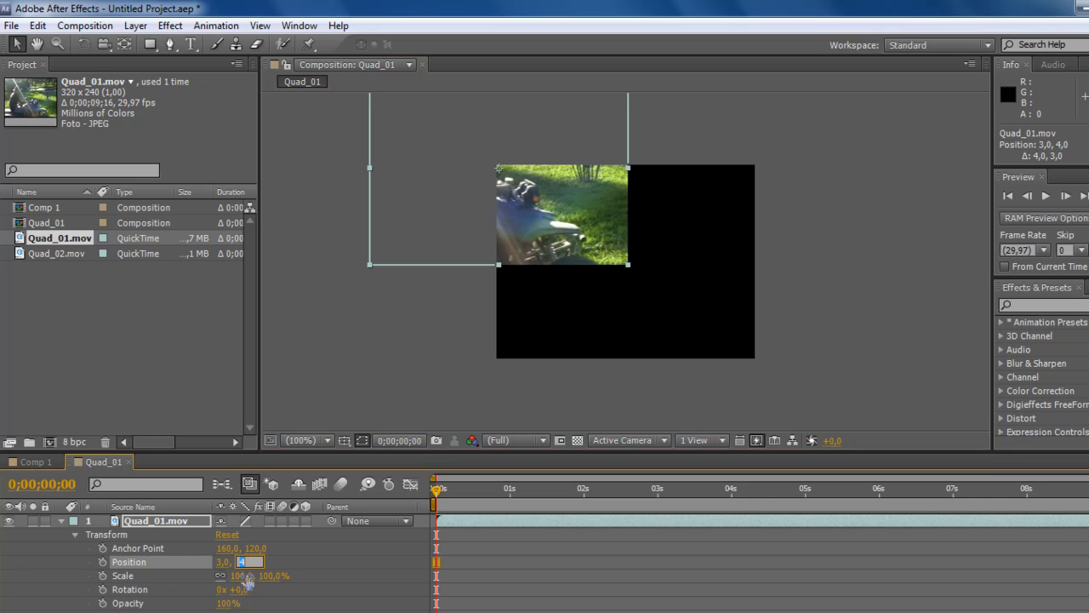
Try moving the layer sideways to about 312, 121 and back to 160, 121, and reset its Transform values
drag(553, 222, 686, 317)
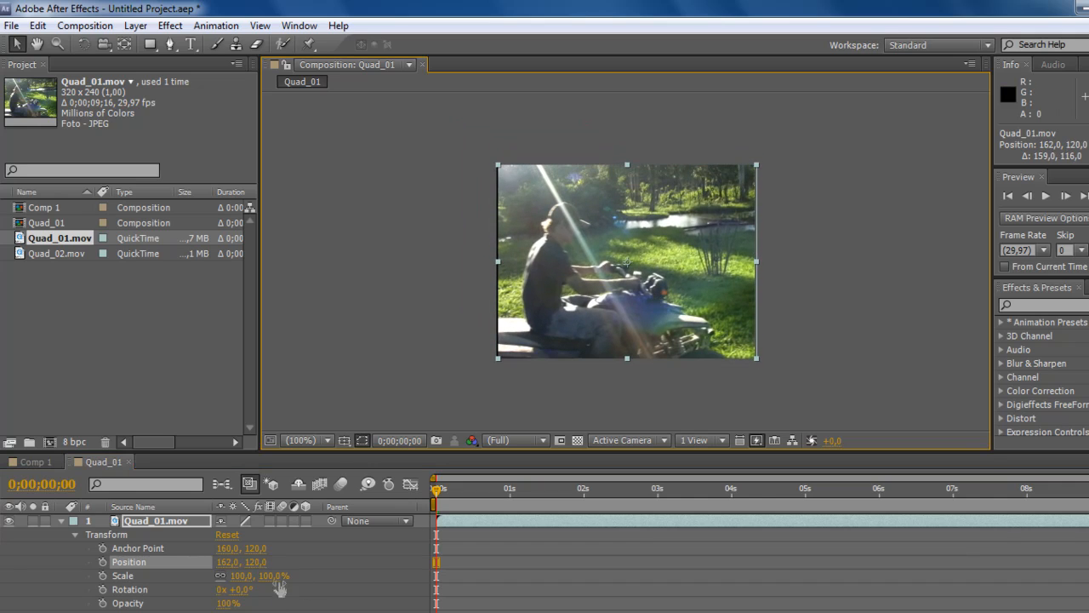
drag(604, 304, 723, 298)
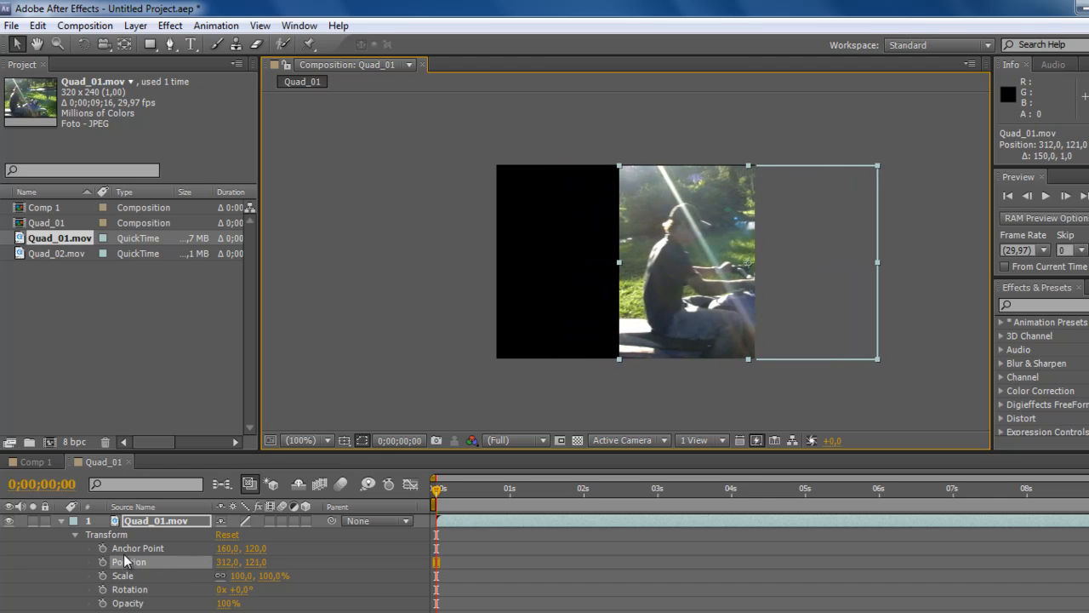
click(235, 548)
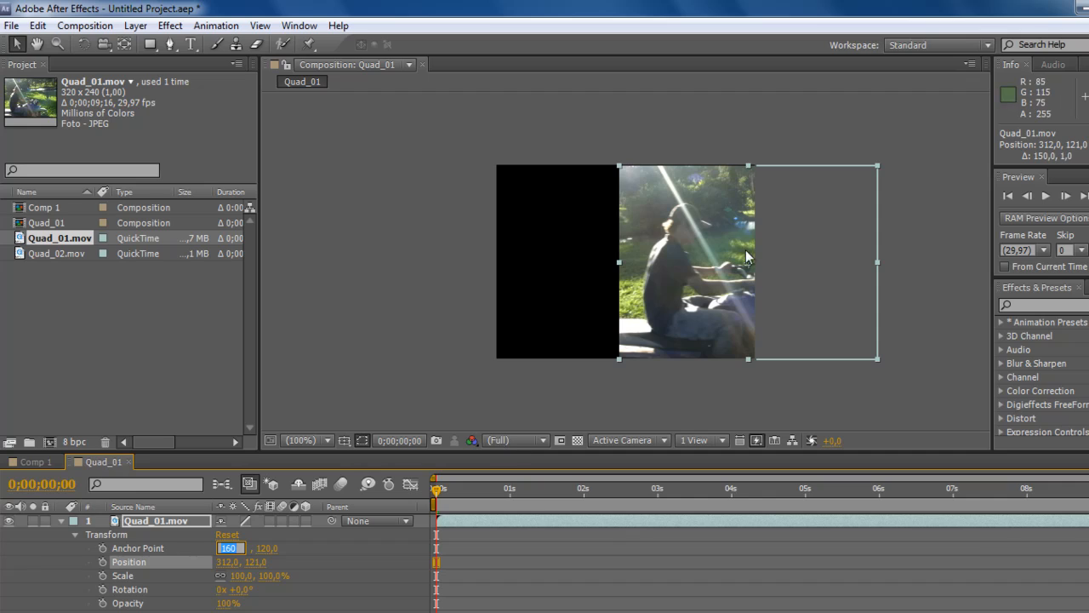
click(136, 561)
click(240, 562)
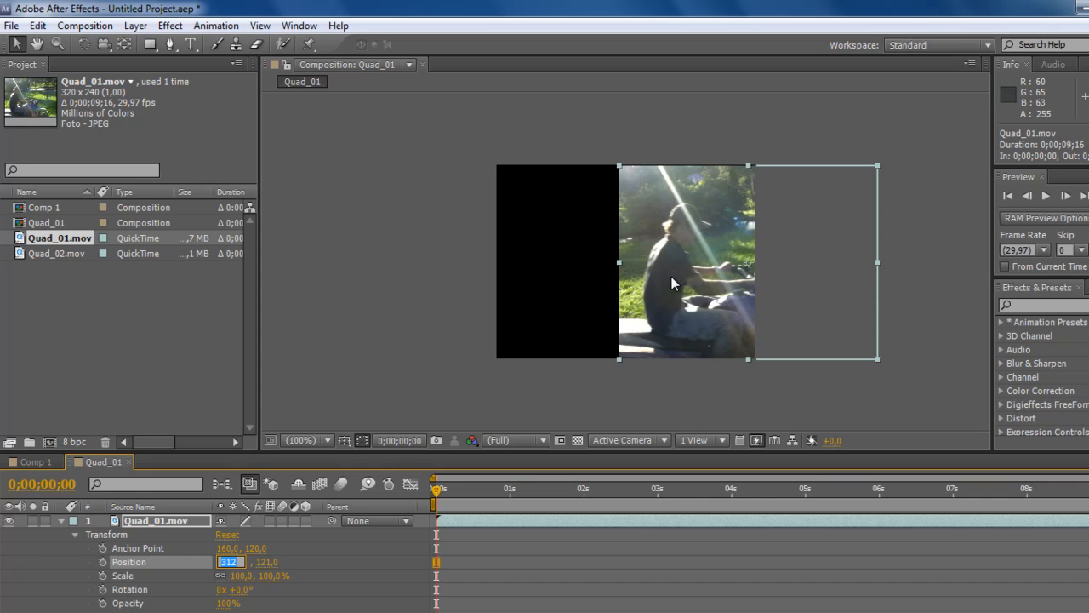
drag(677, 277, 555, 278)
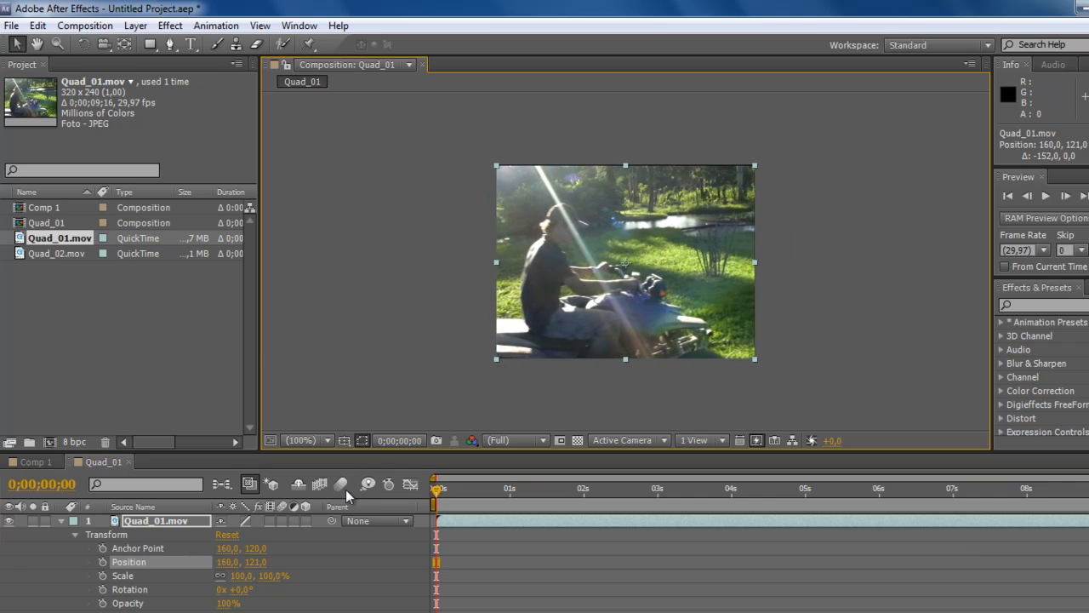
click(226, 535)
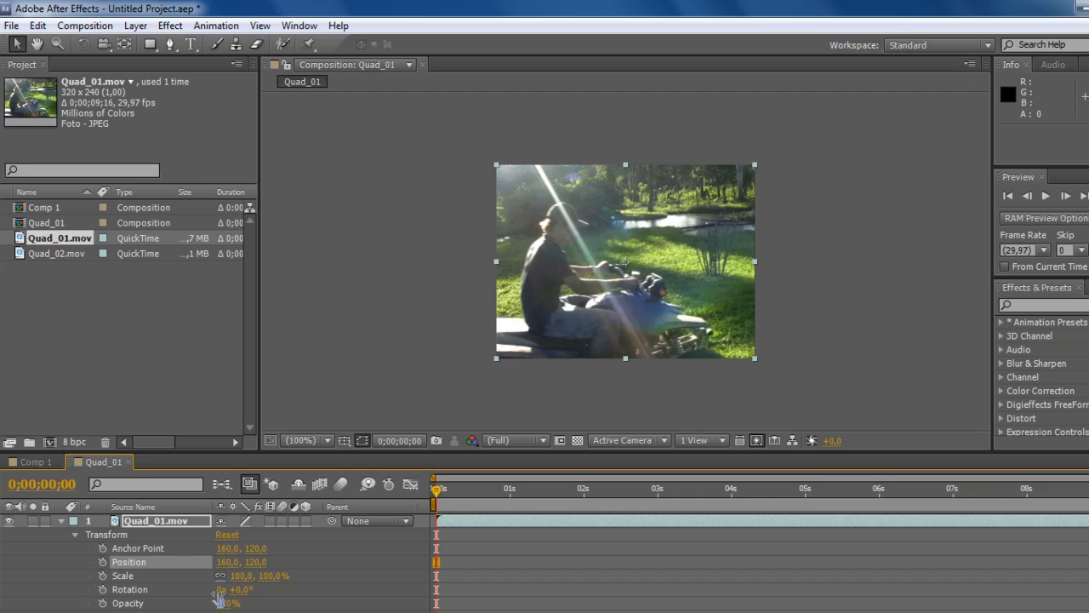
Try rotating the layer to 180° and on to one full turn, then reset its Transform values and deselect it
click(158, 579)
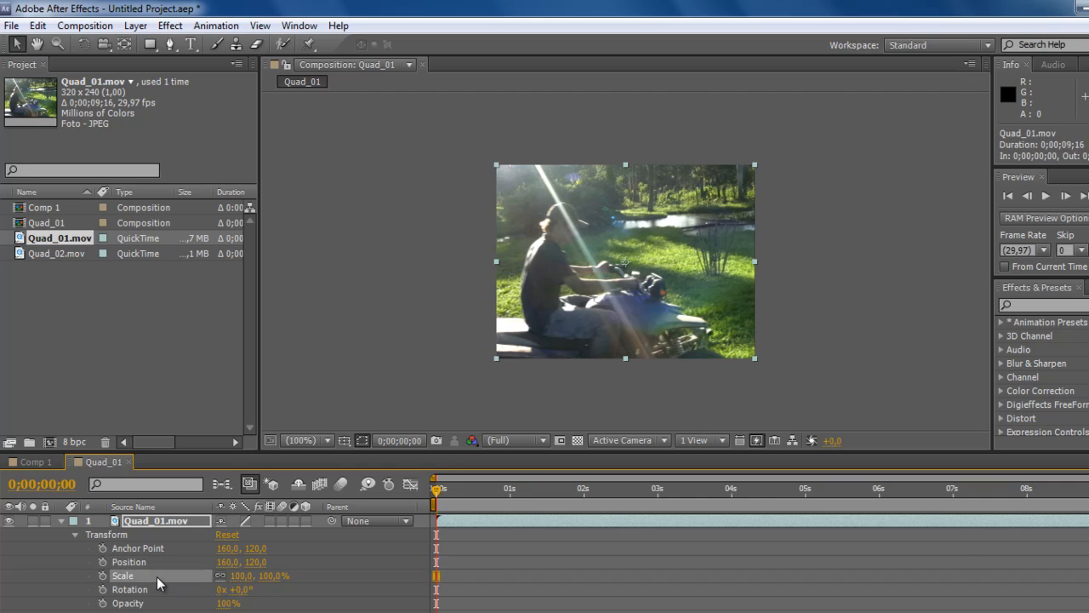
click(152, 591)
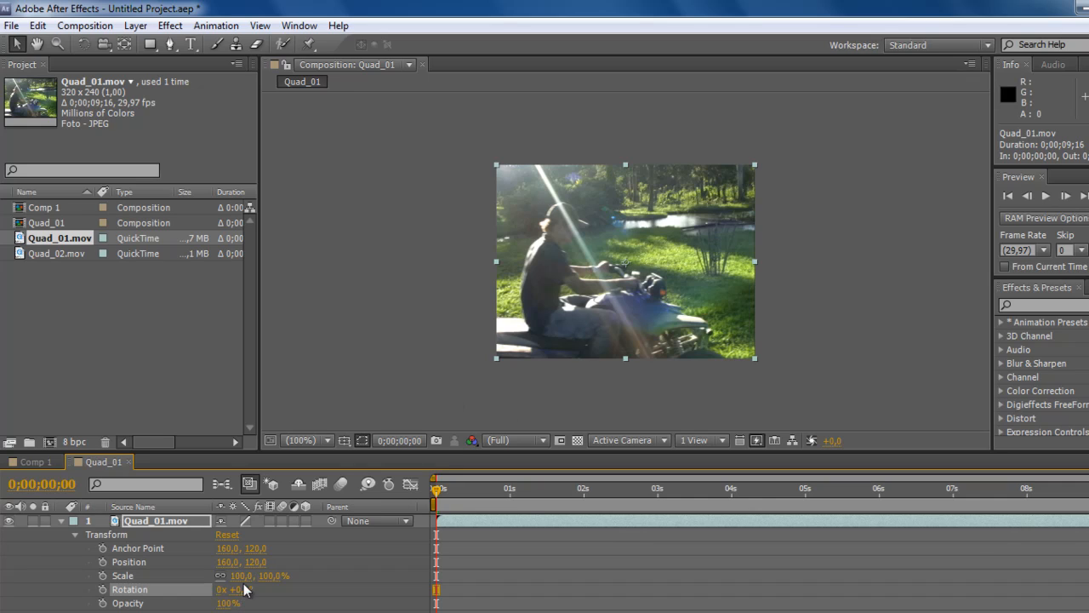
drag(241, 589, 391, 594)
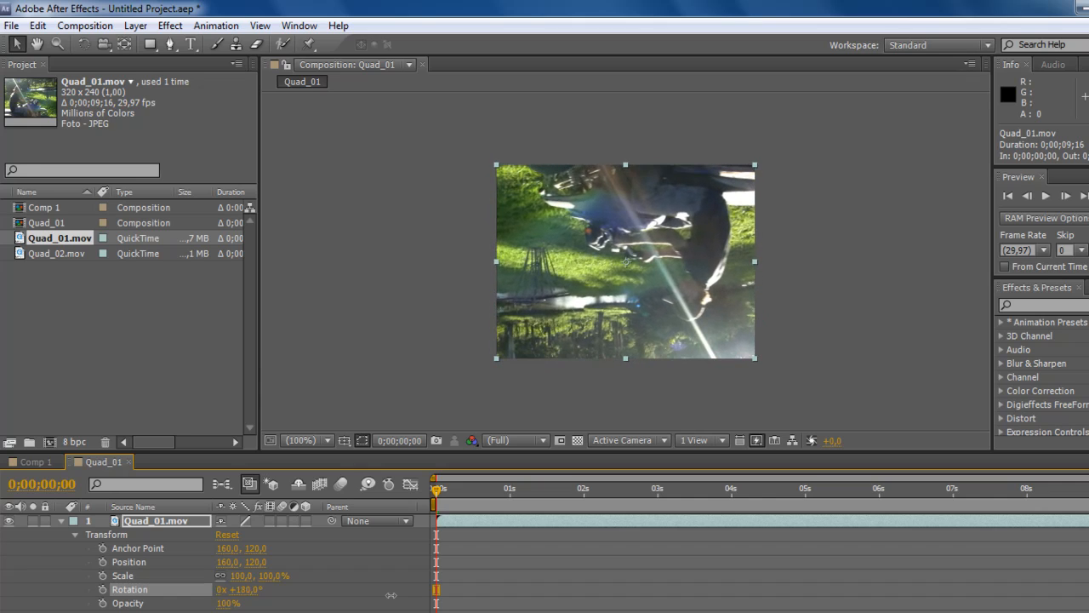
drag(391, 595, 526, 595)
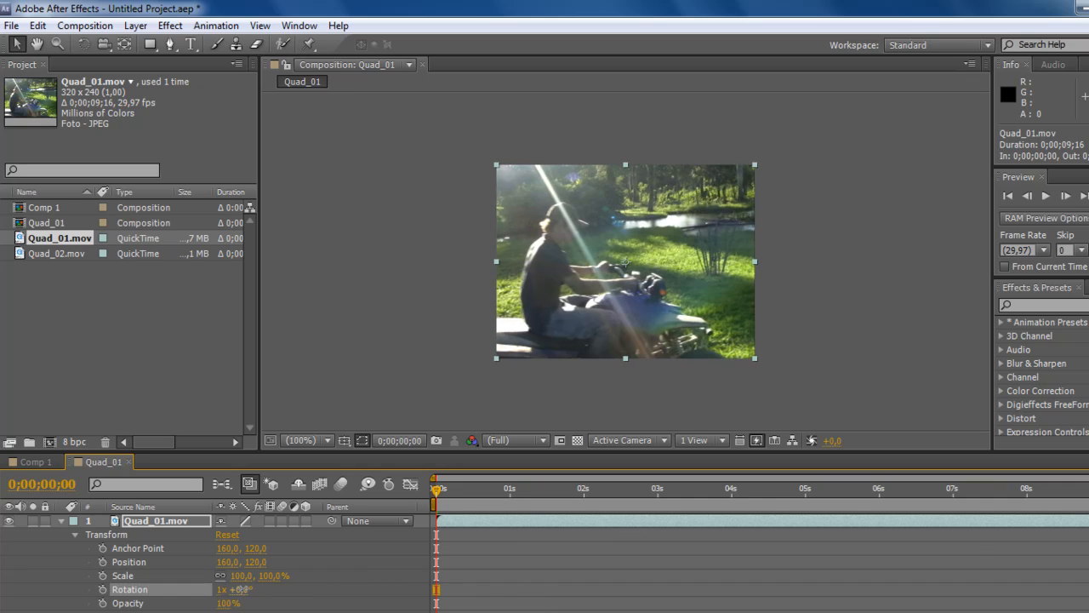
drag(255, 589, 235, 601)
click(228, 536)
click(341, 607)
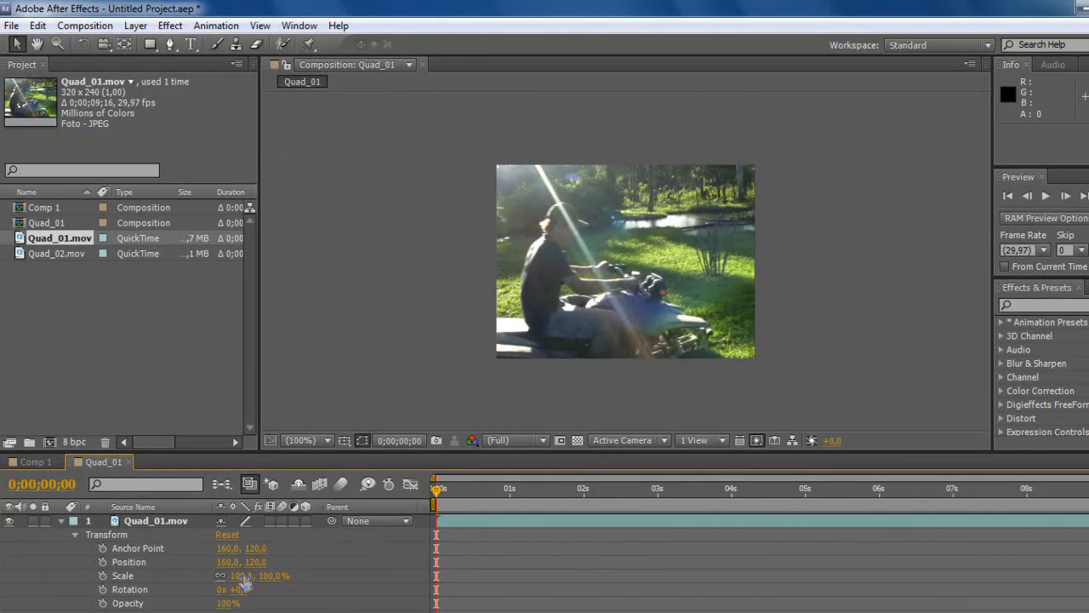
Undo the last value change, try scaling the layer down to 95%, and reset its Transform values
key(ctrl+z)
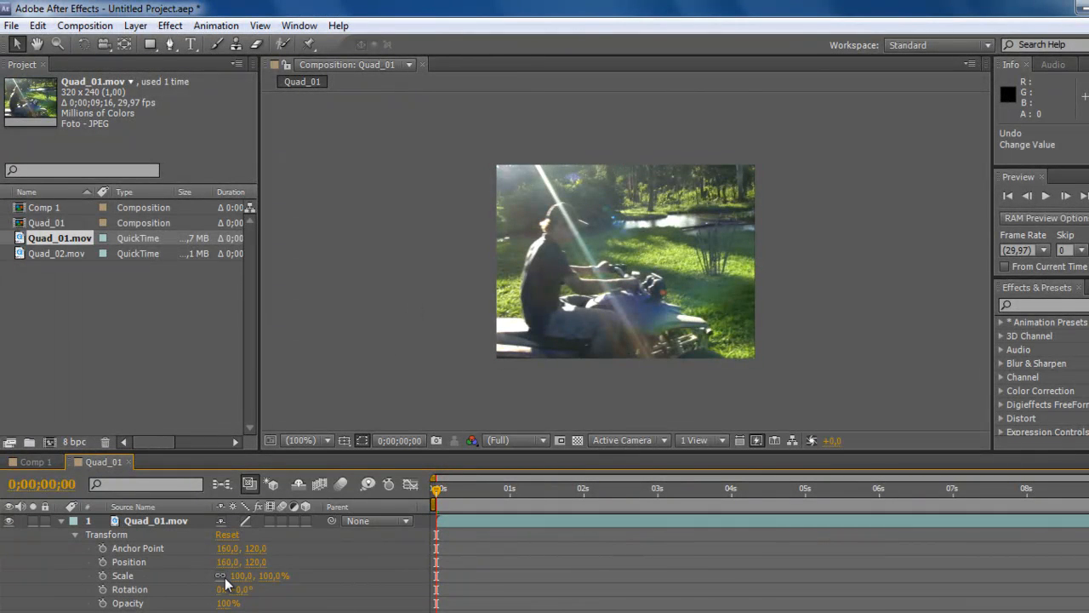
click(119, 576)
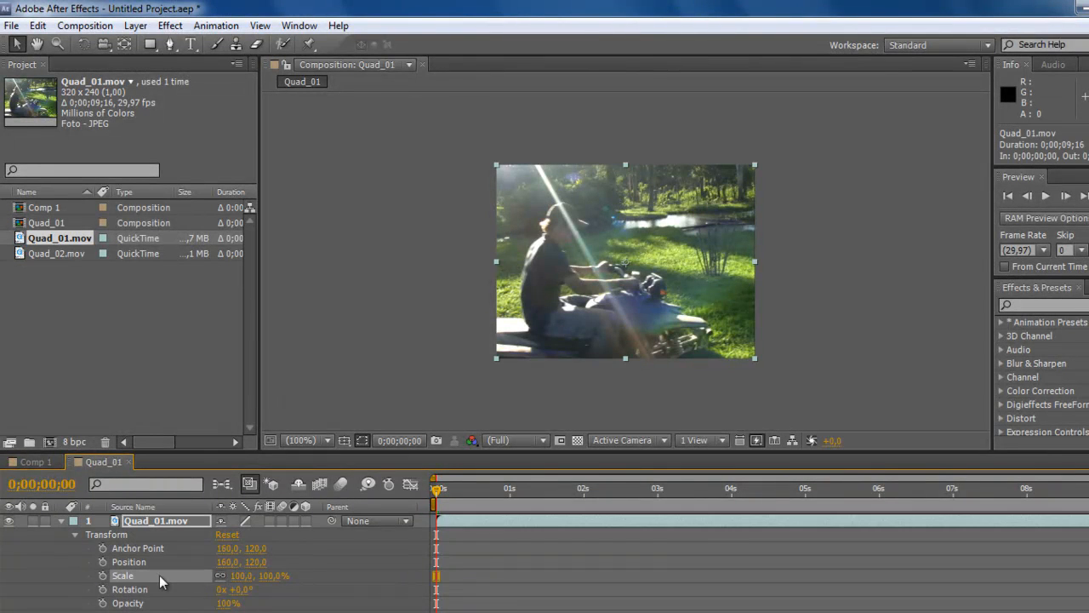
click(242, 575)
click(287, 590)
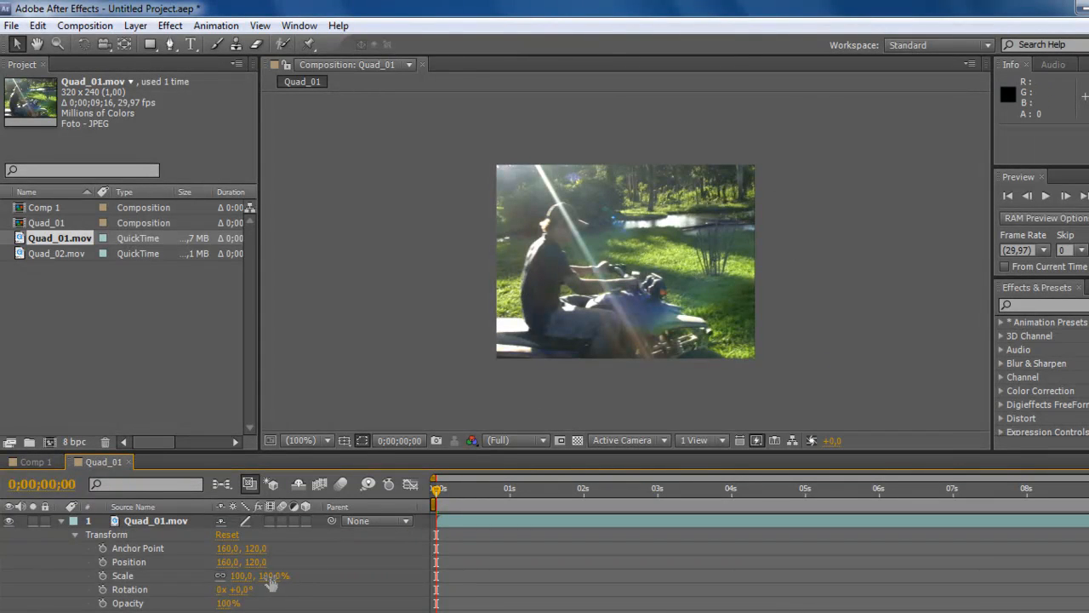
mouse_move(269, 575)
mouse_down()
mouse_move(328, 578)
mouse_move(265, 576)
mouse_up()
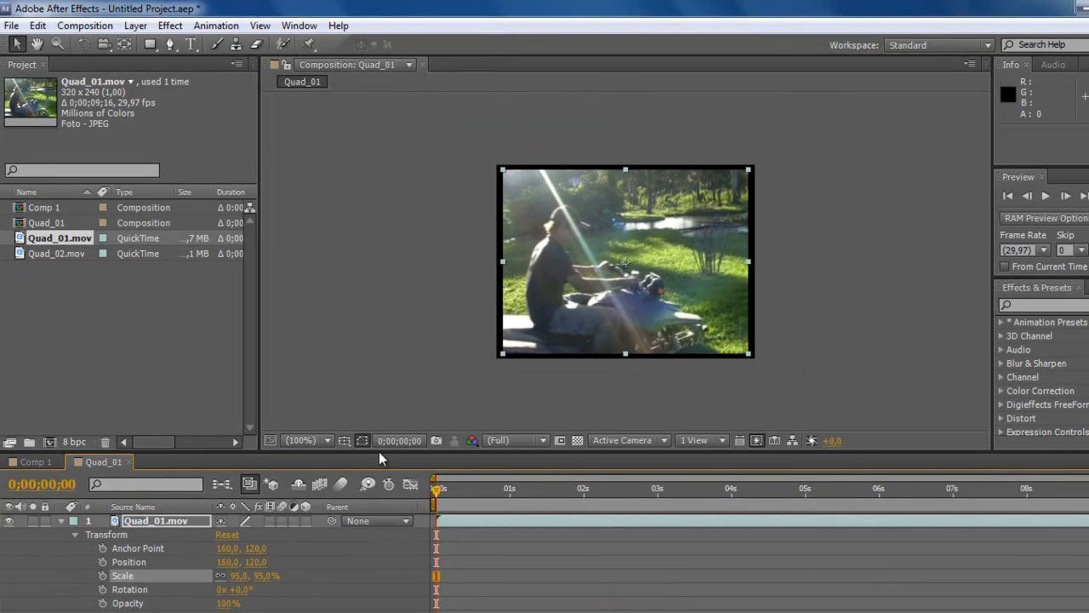
click(226, 535)
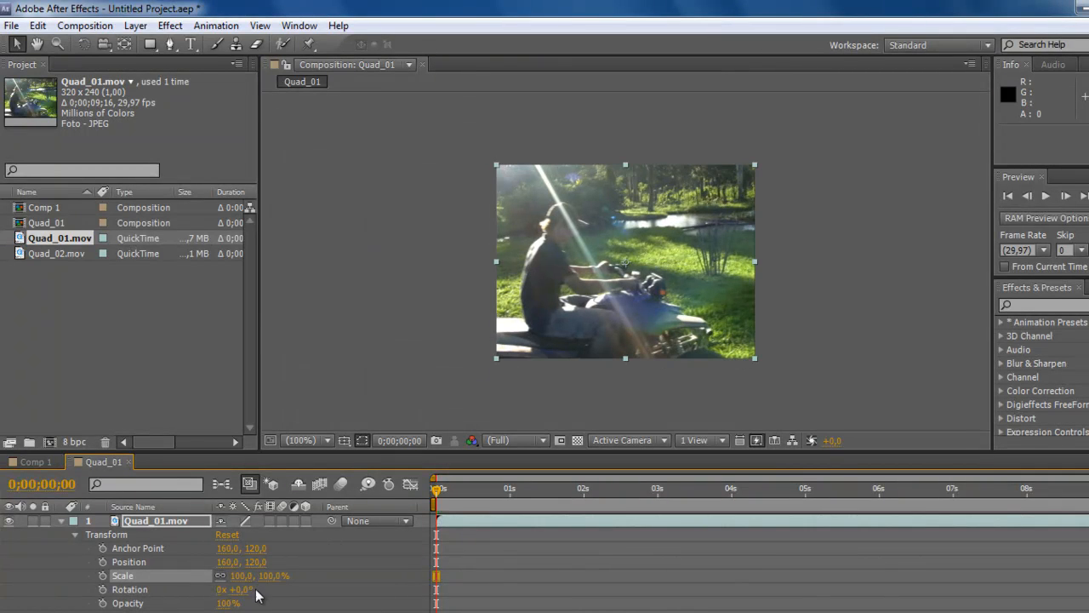
Try scaling the layer proportionally to 103% and, with proportions unlinked, to 109% wide by 127% high, resetting its Transform values after each try
mouse_move(267, 576)
mouse_down()
mouse_move(333, 579)
mouse_move(272, 579)
mouse_up()
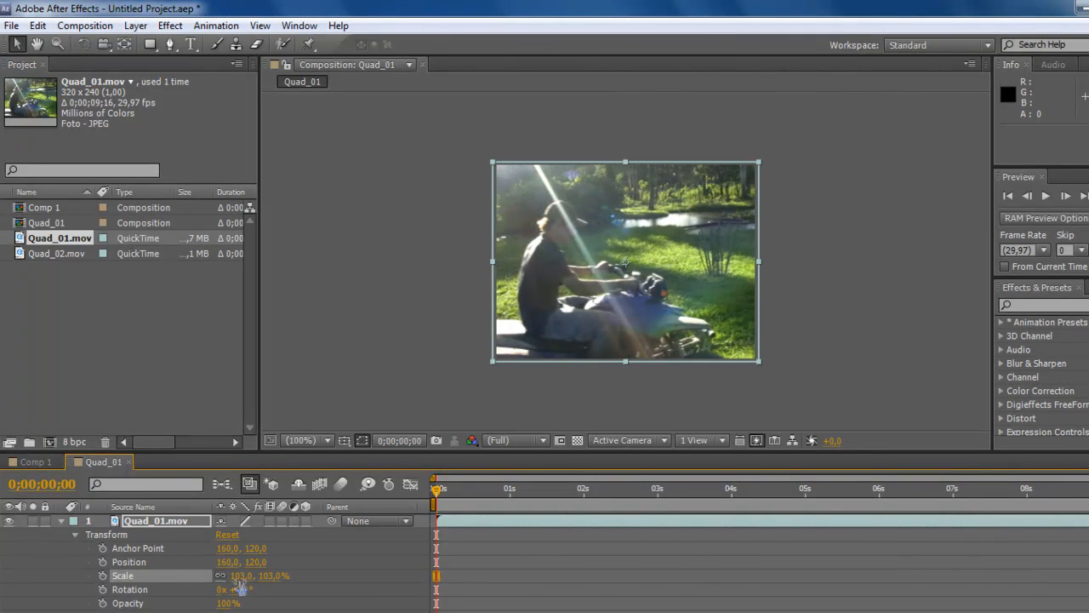
click(225, 538)
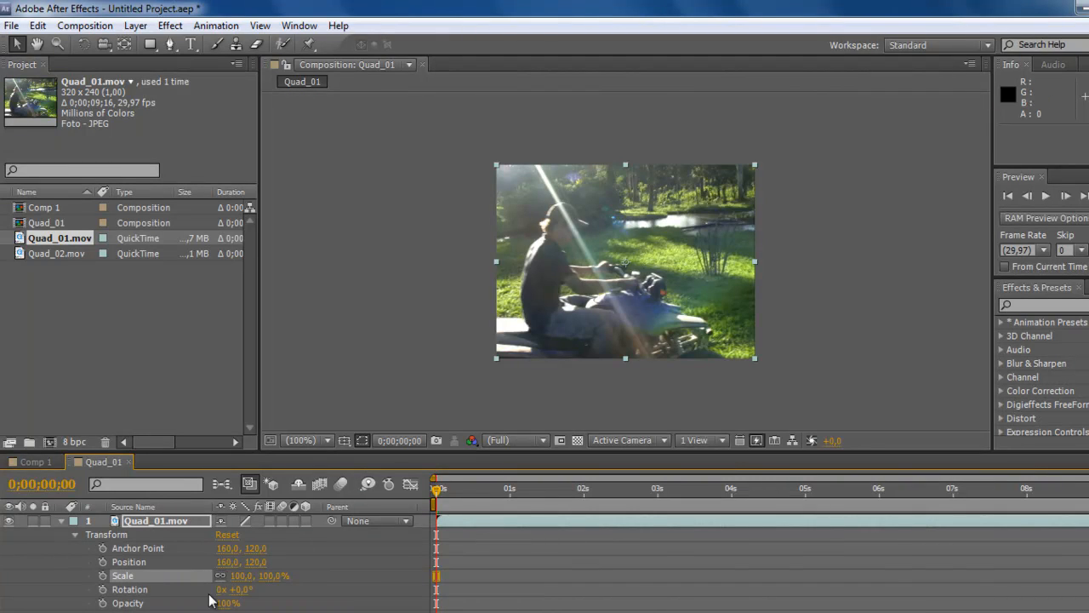
click(222, 576)
mouse_move(239, 576)
mouse_down()
mouse_move(425, 581)
mouse_move(238, 583)
mouse_move(293, 578)
mouse_move(366, 576)
mouse_move(244, 591)
mouse_up()
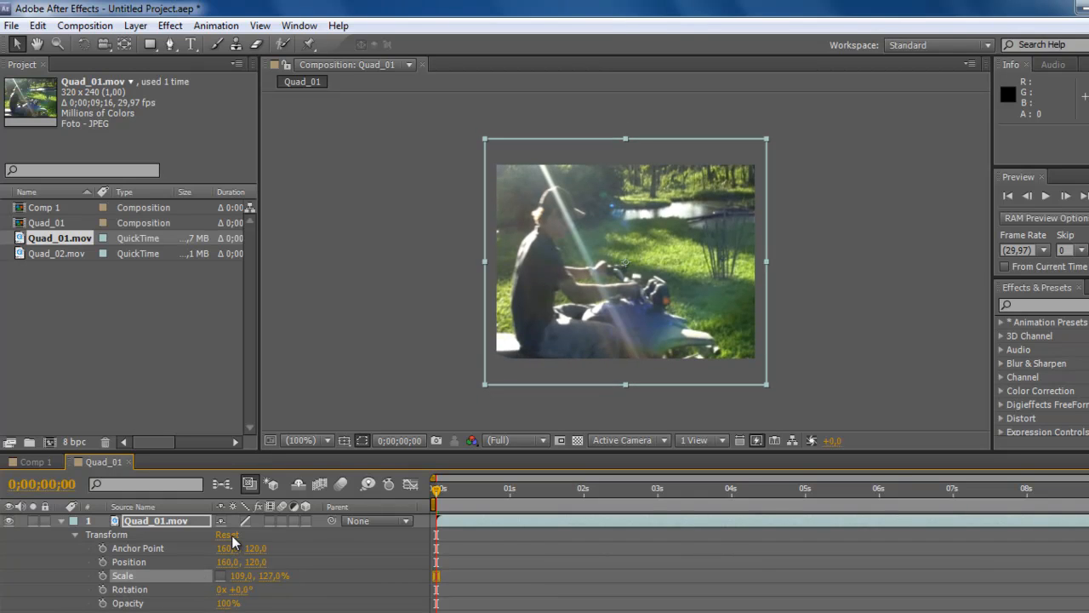
click(227, 535)
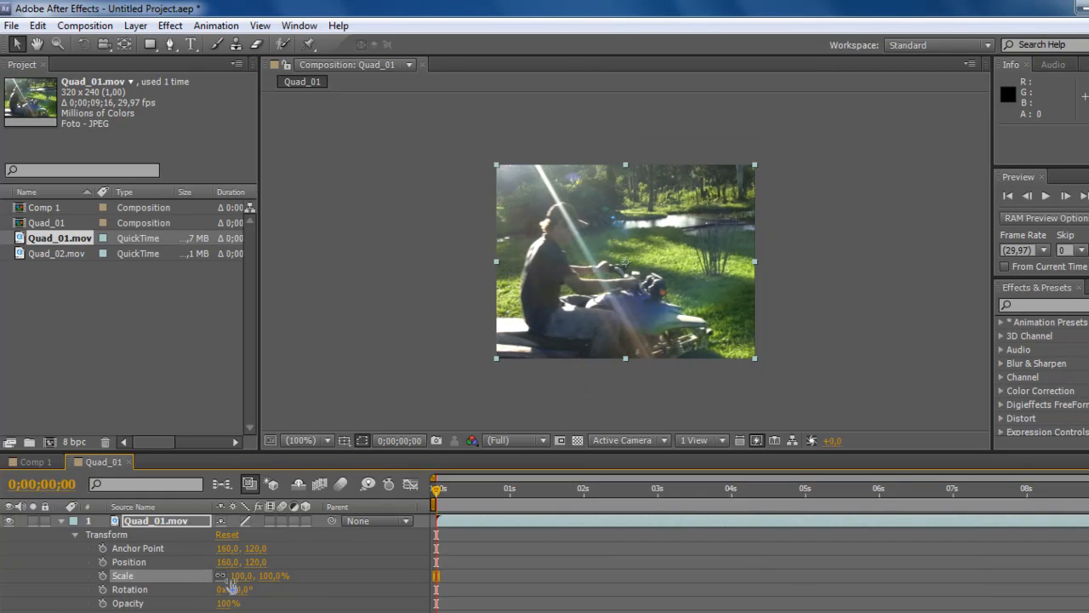
drag(265, 579, 231, 576)
click(223, 576)
click(228, 535)
Try adjusting the layer's opacity and bring it back to 100%
click(227, 604)
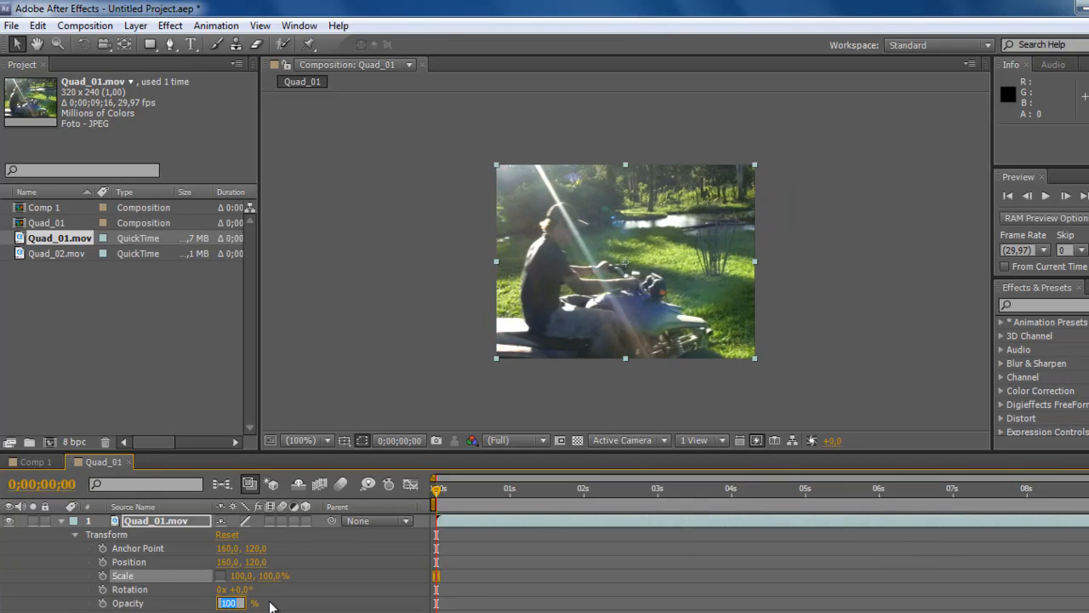
click(264, 607)
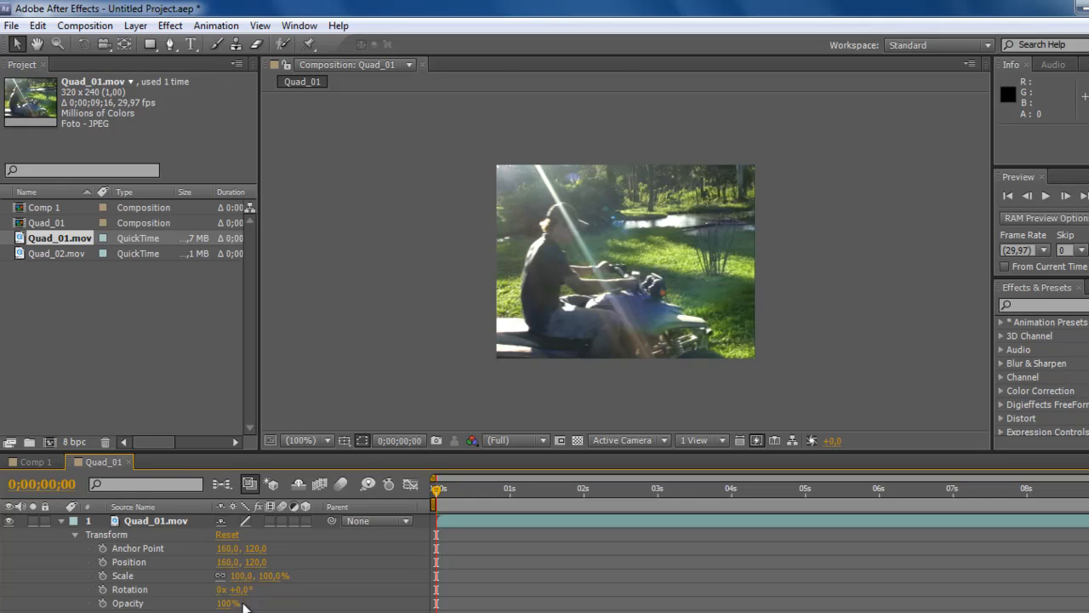
drag(228, 606, 251, 608)
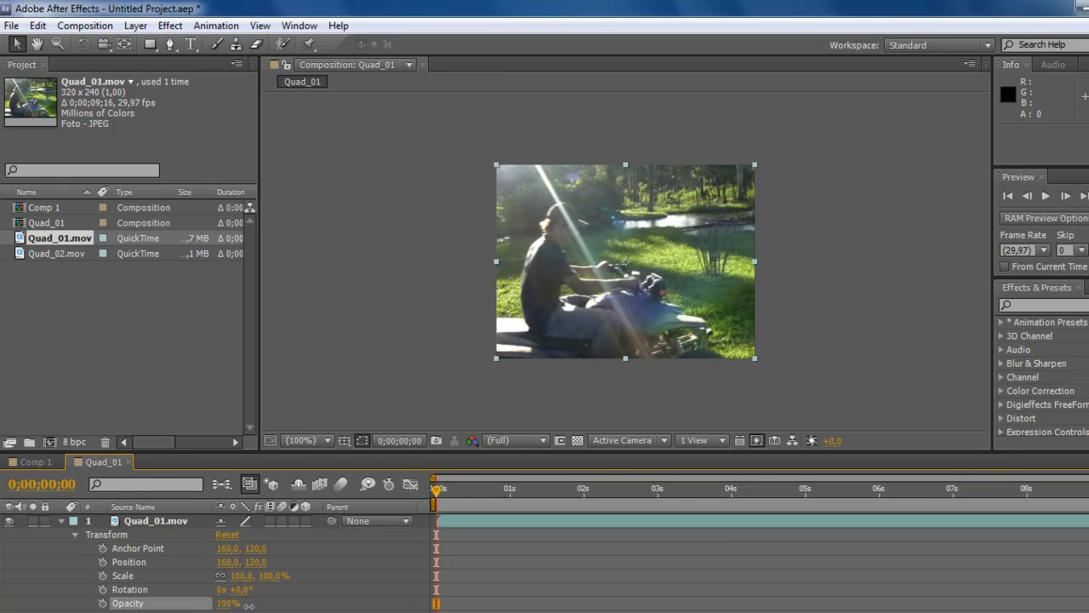
click(261, 609)
click(229, 606)
click(294, 609)
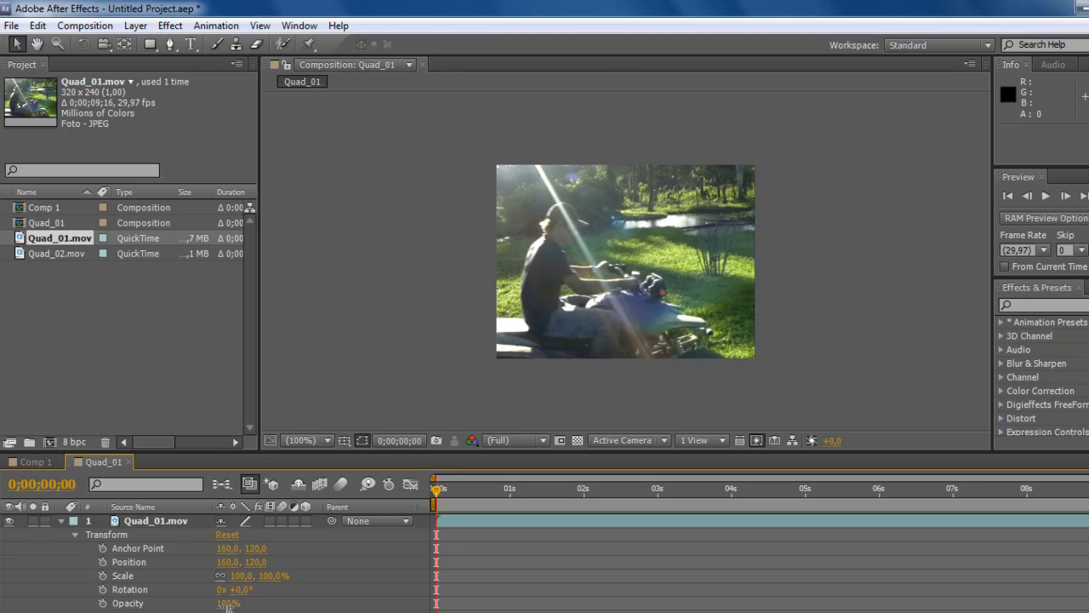
drag(228, 603, 375, 607)
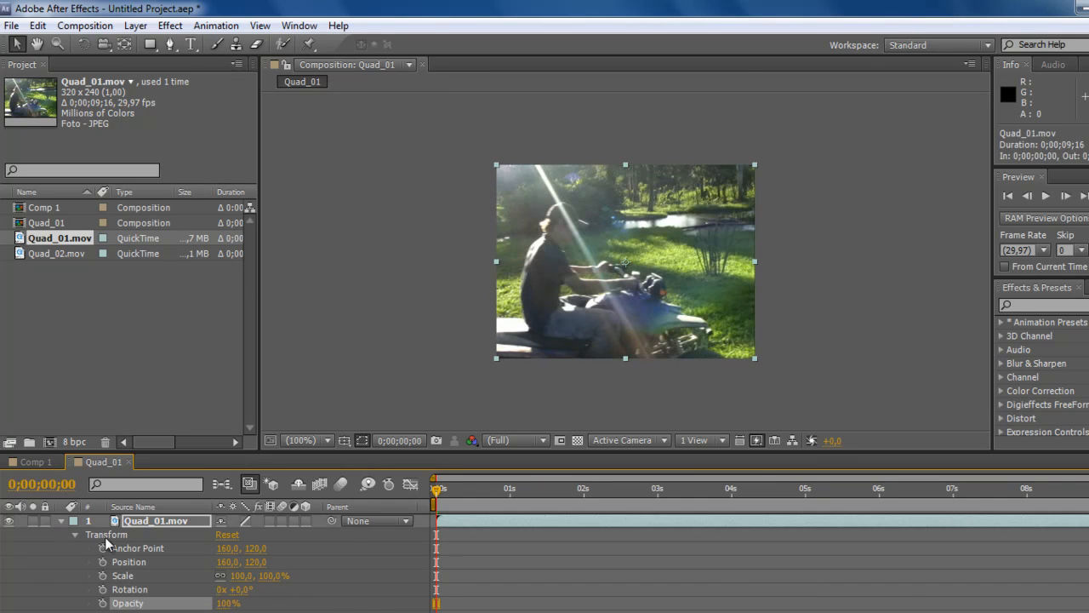
Select the layer's Anchor Point, Position, Scale and Opacity properties one after another
click(159, 547)
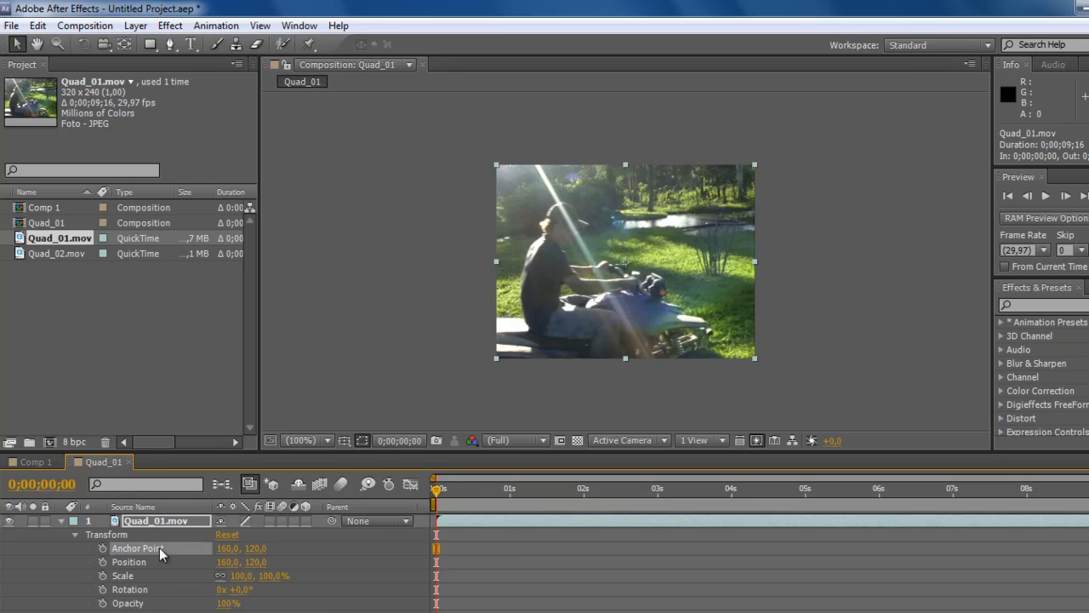
click(139, 562)
click(139, 576)
click(133, 603)
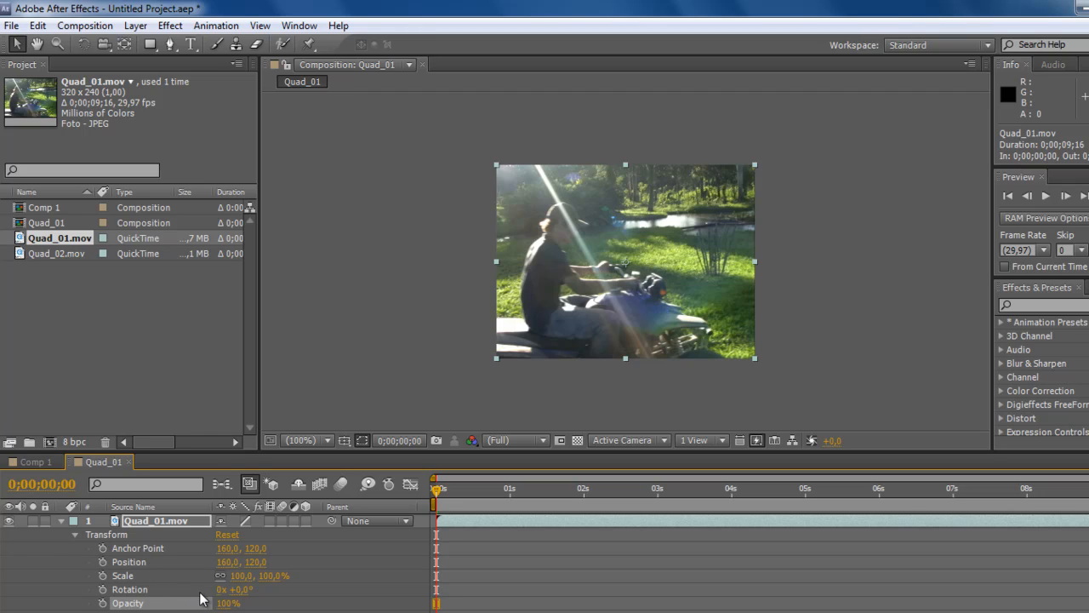
Display the layer's Anchor Point, Position, Scale, Opacity and Rotation properties one at a time, and preview the composition up to 0;00;00;24
key(a)
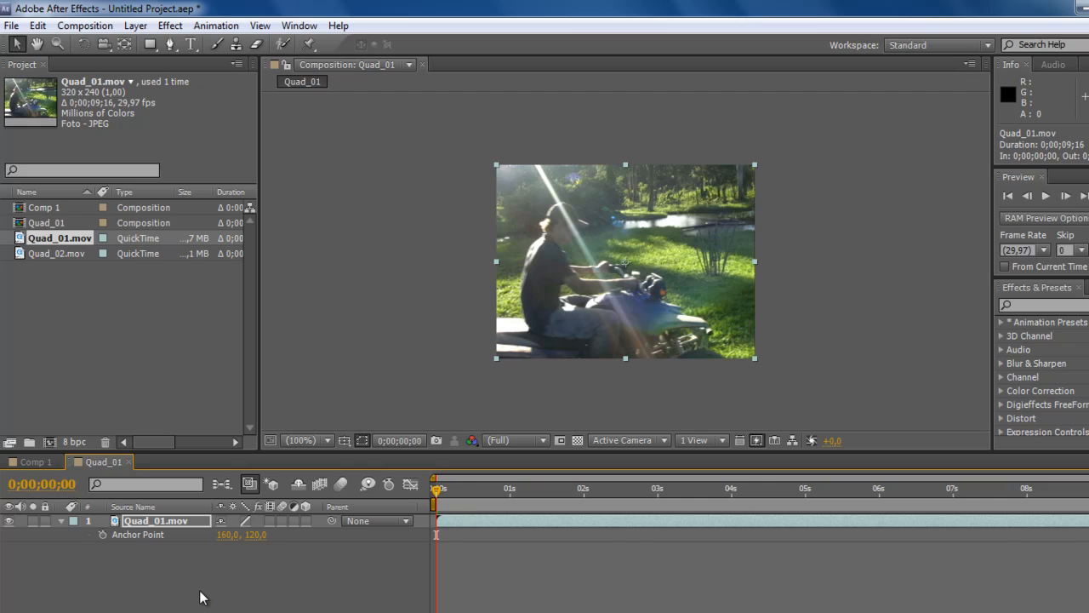
key(p)
key(s)
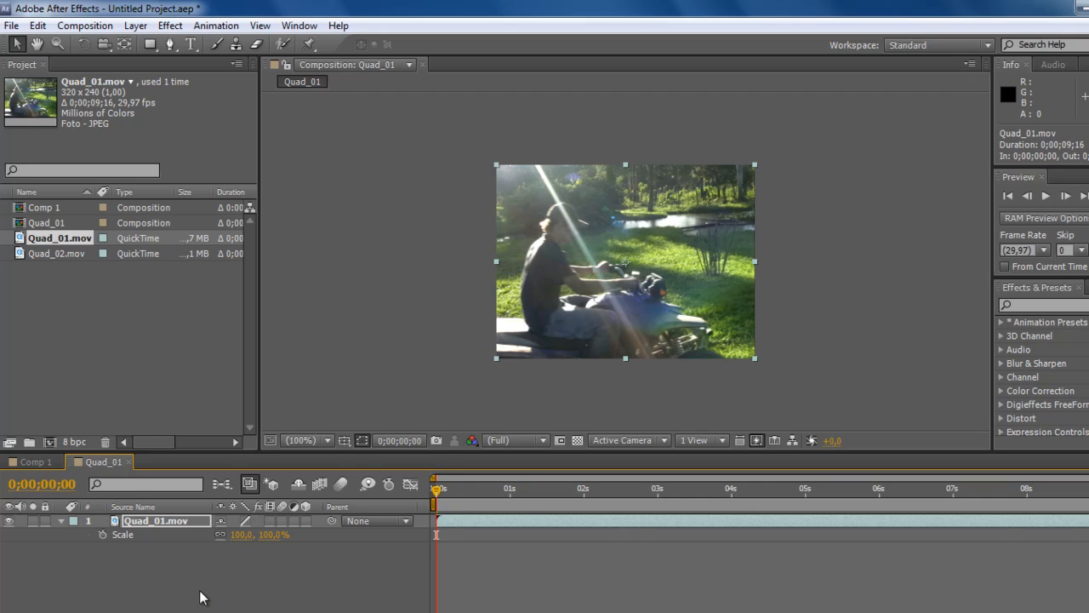
key(t)
key(space)
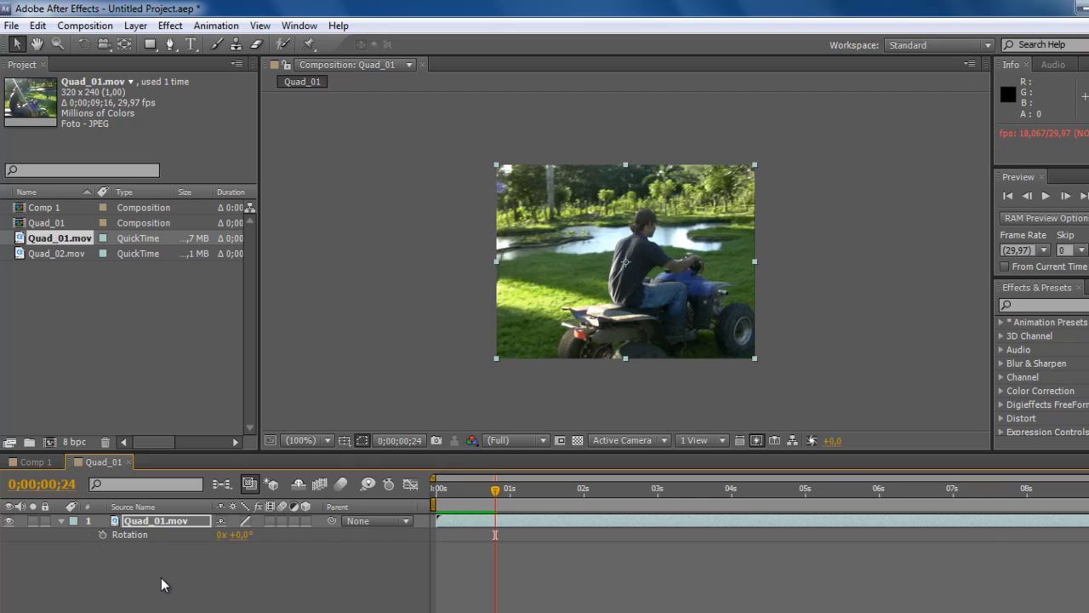
Collapse and reopen the layer's properties, and reduce the display to Scale, Rotation, Opacity and Anchor Point together
click(61, 521)
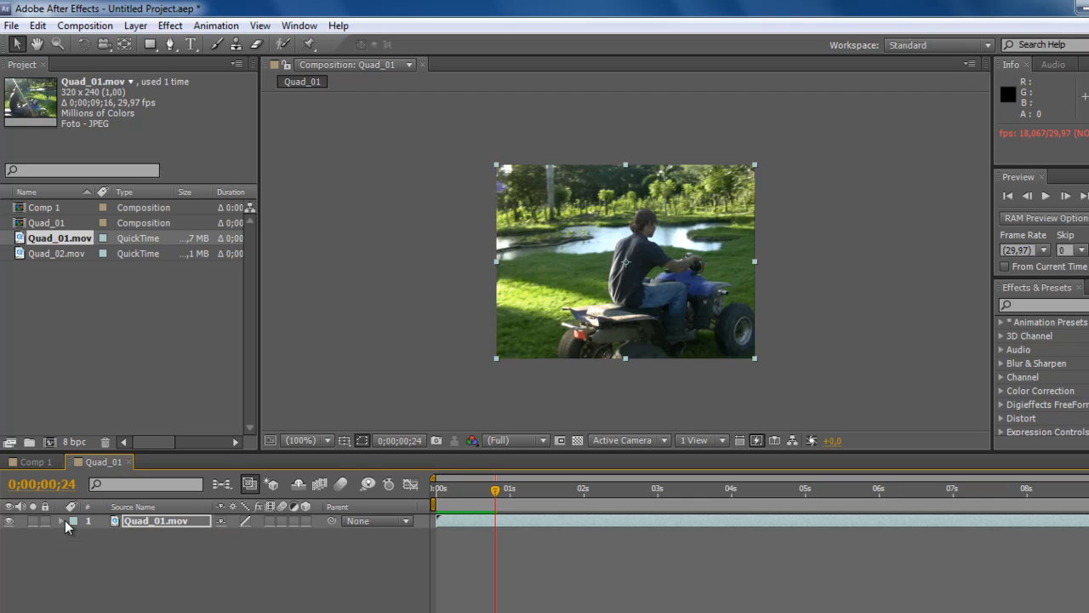
click(62, 521)
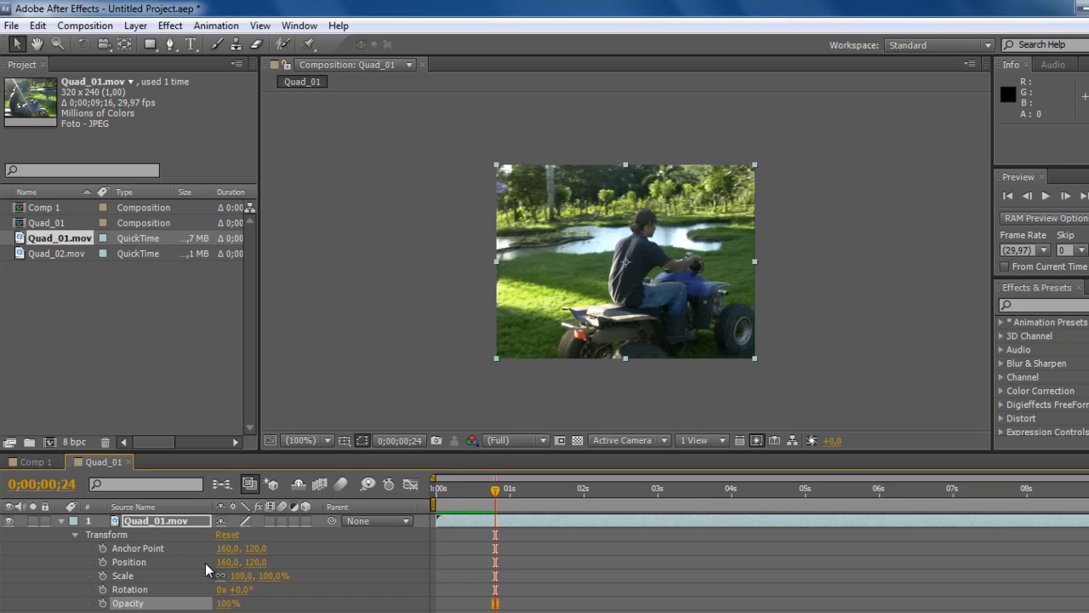
key(s)
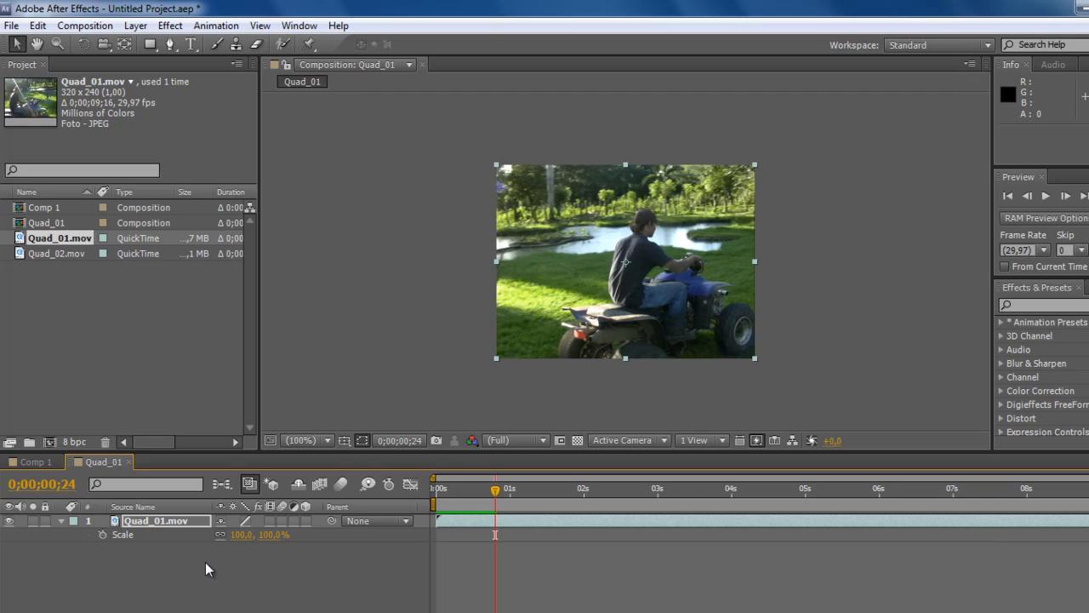
key(shift+r)
key(shift+t)
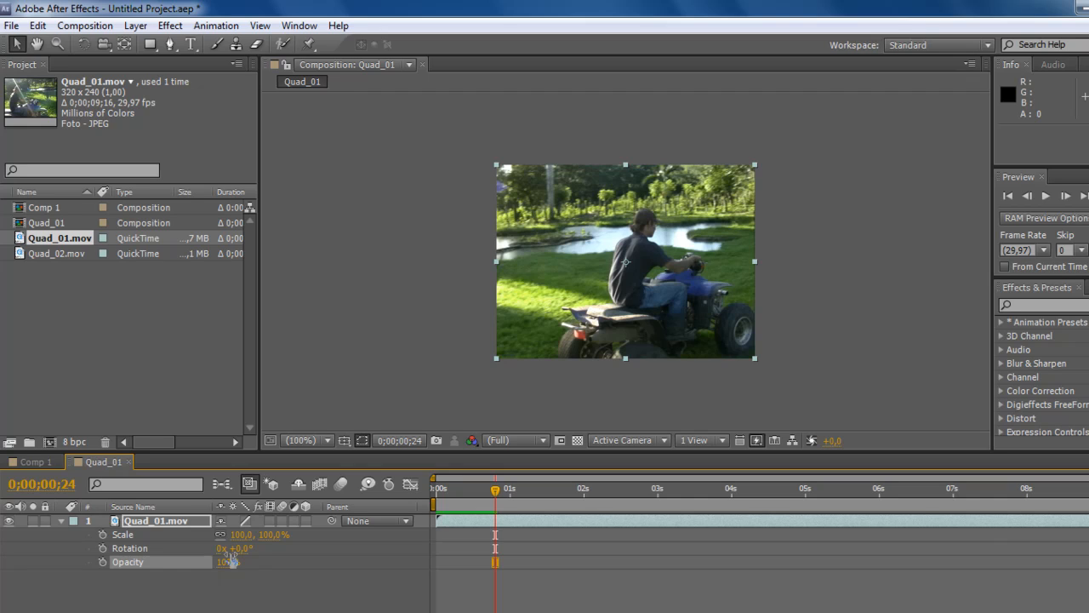
key(shift+a)
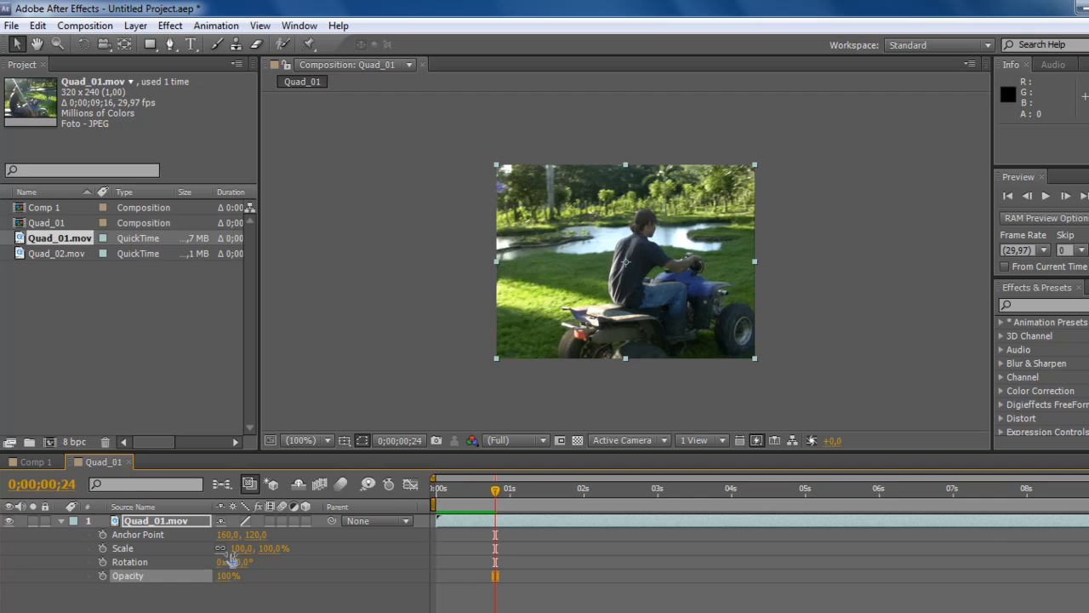